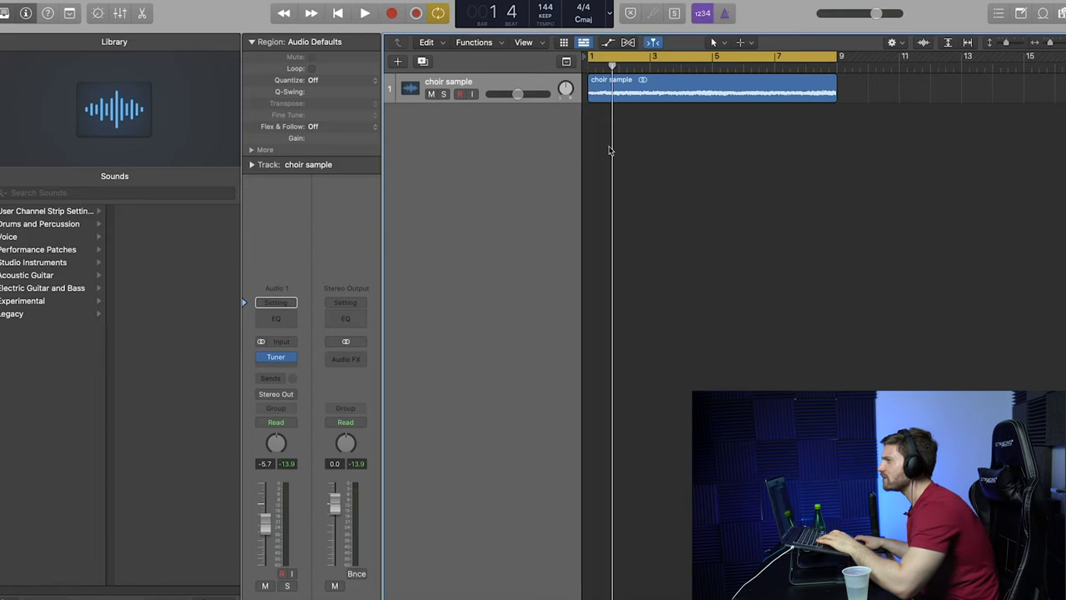
- Show the additional region parameters of the choir sample, audition it, and collapse the region settings again
click(599, 100)
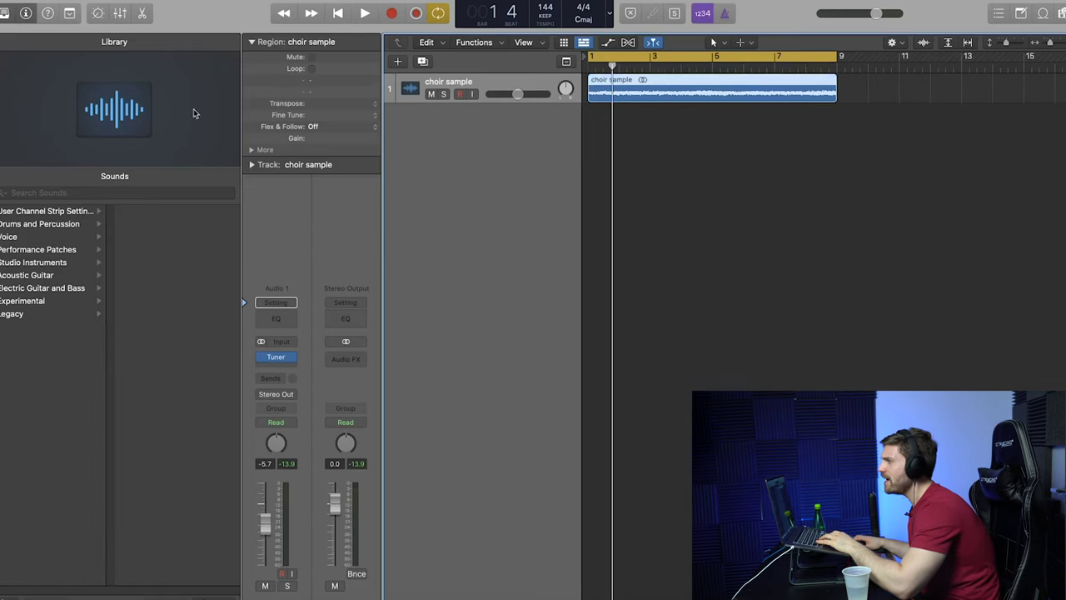
click(252, 150)
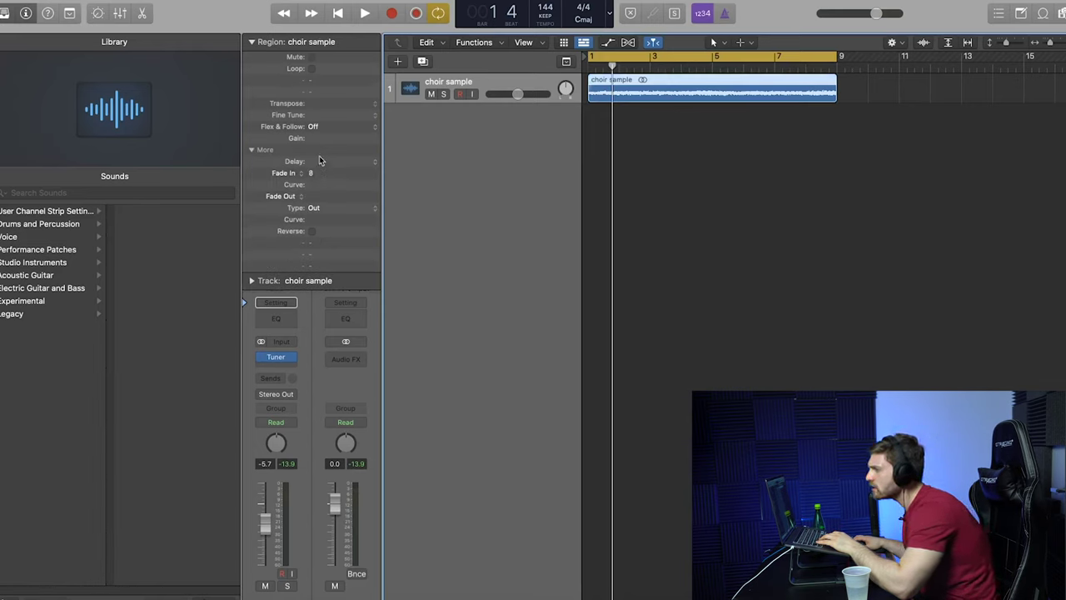
key(space)
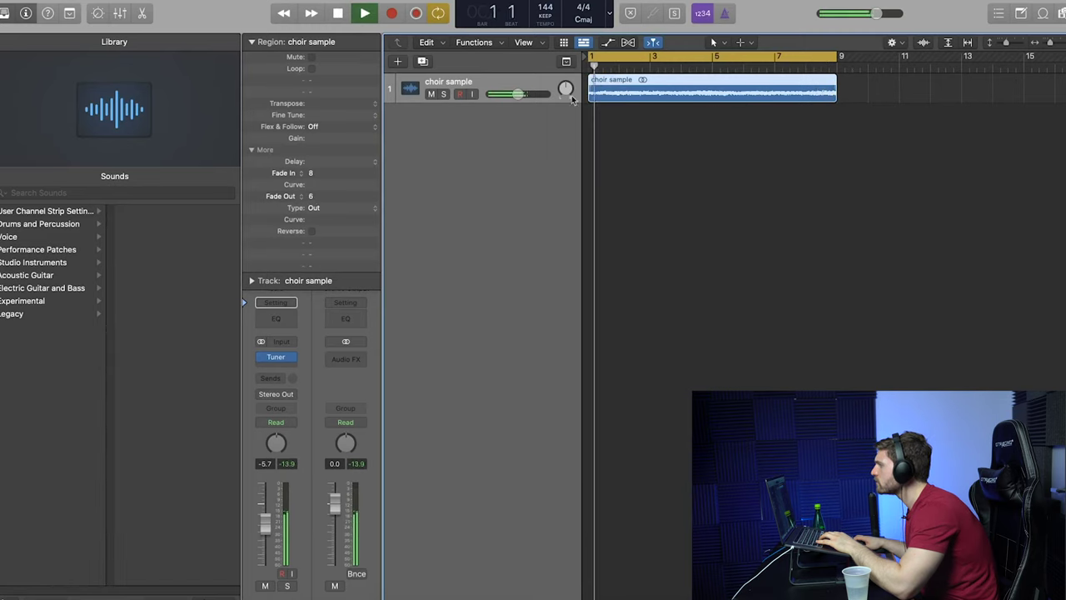
click(251, 42)
key(space)
- Trim the start of the choir sample with Flex in Polyphonic mode and move the region back to position 1 1 1 1
key(super+Right)
key(super+Right)
key(super+Right)
key(super+Right)
key(super+Right)
key(super+Right)
key(super+Right)
key(super+Right)
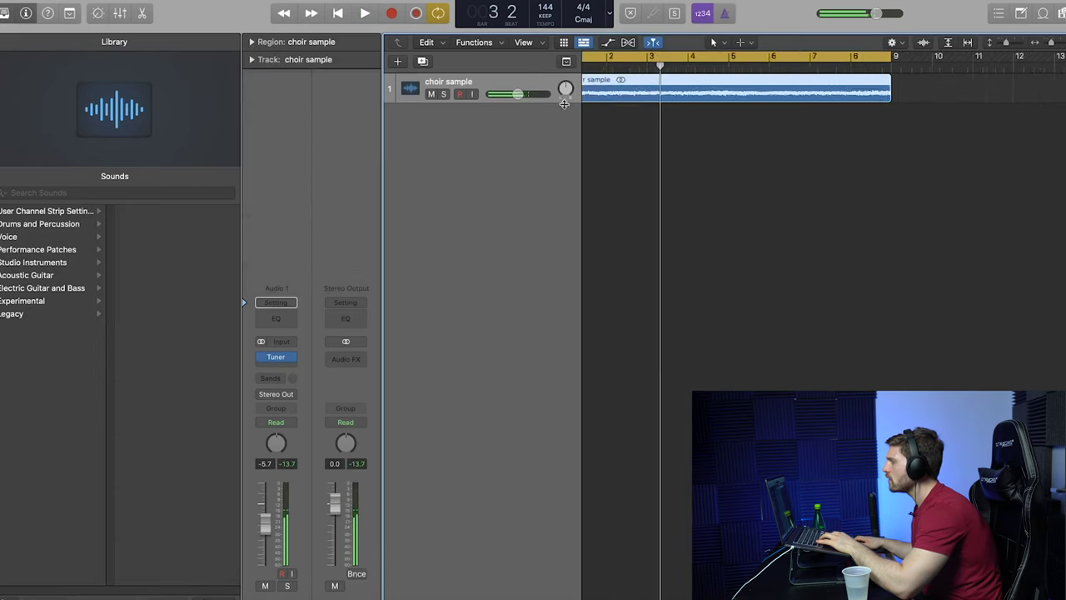
scroll(506, 567, left, 15)
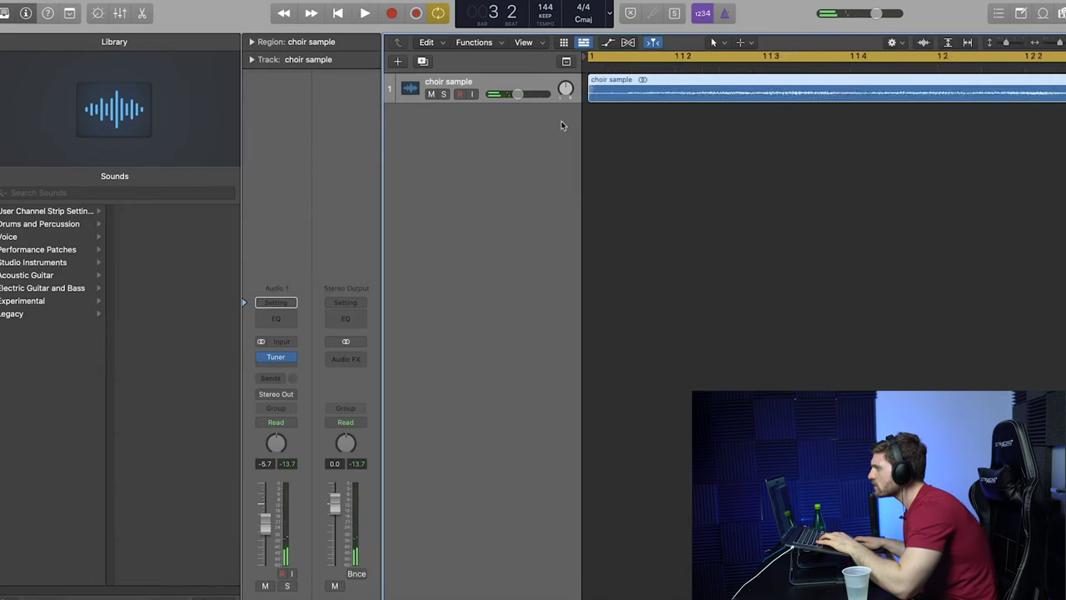
drag(624, 69, 648, 70)
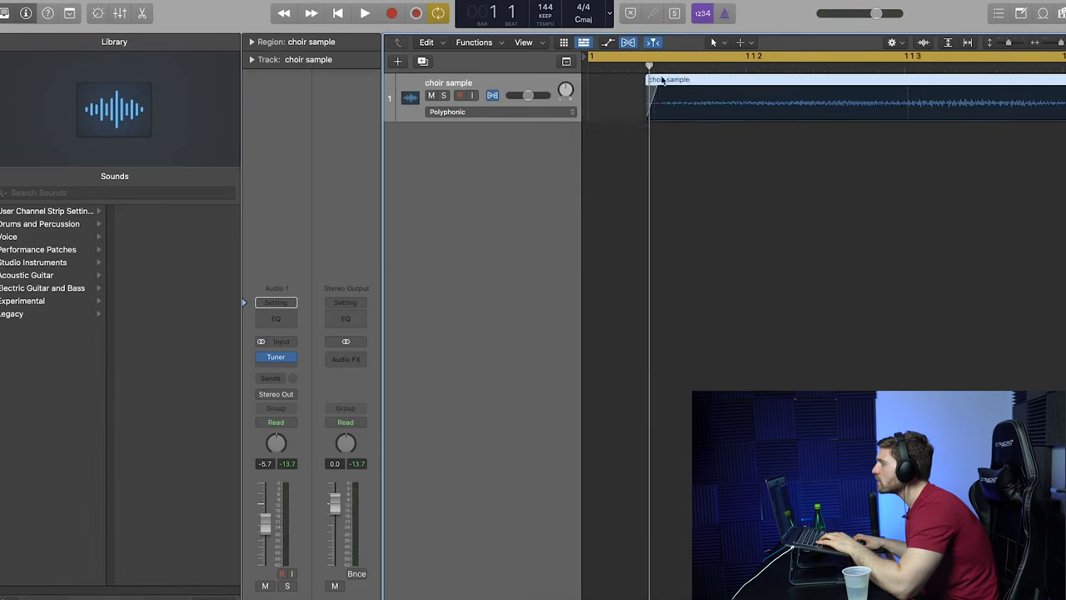
drag(662, 81, 624, 81)
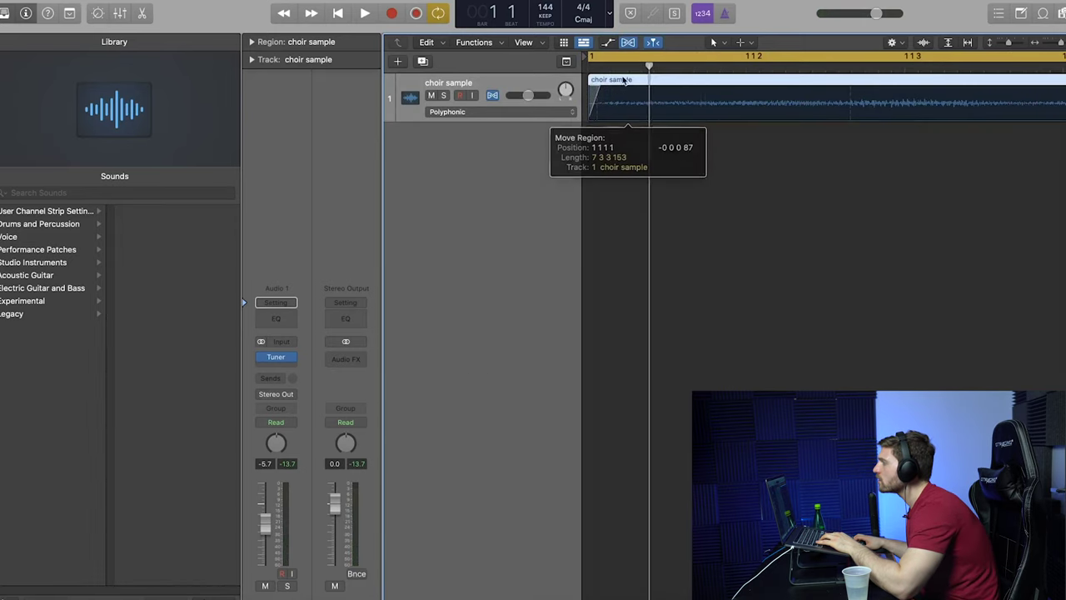
- Stretch the end of the choir sample region to bar 9 while the loop plays
key(space)
key(super+Left)
key(super+Left)
key(super+Left)
key(super+Left)
key(super+Left)
key(super+Left)
key(super+Left)
key(super+Left)
scroll(762, 114, down, 10)
scroll(685, 83, up, 6)
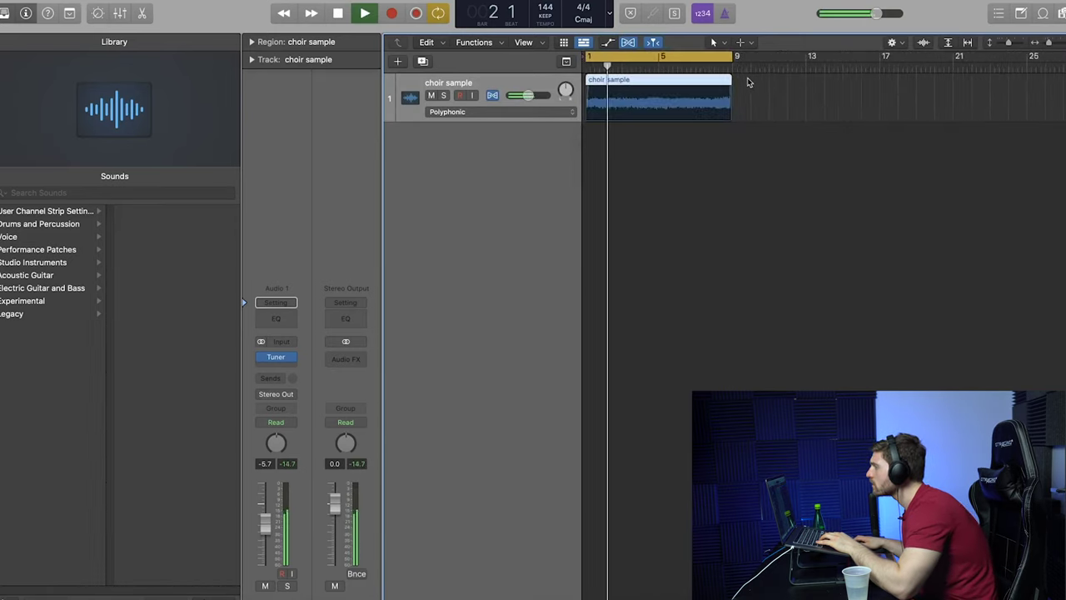
drag(793, 84, 800, 86)
click(757, 68)
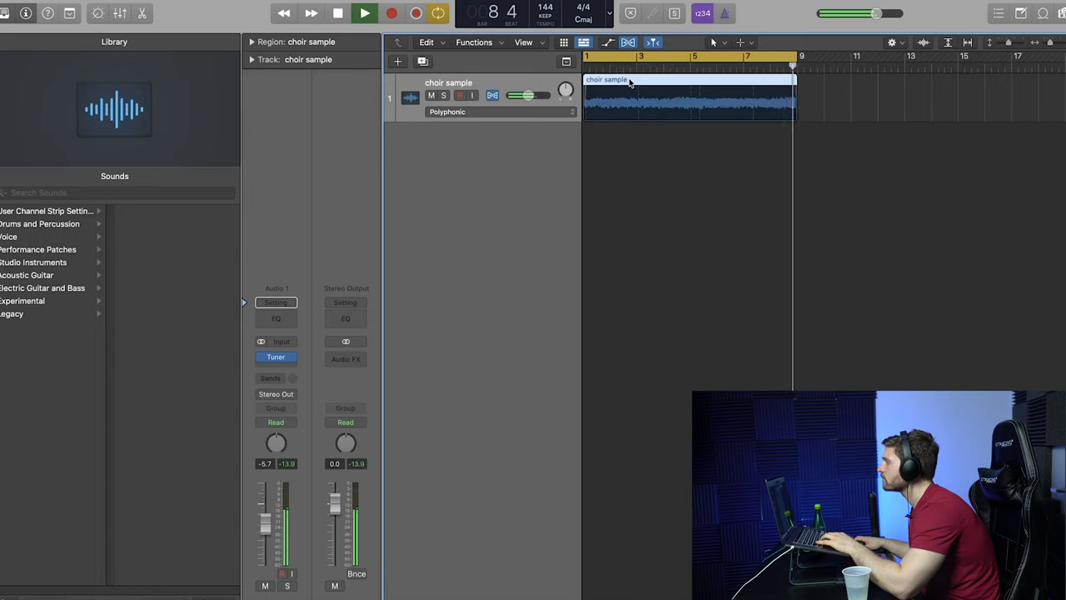
- Turn on Flex & Follow for the choir sample region and set its transpose to +2
click(633, 169)
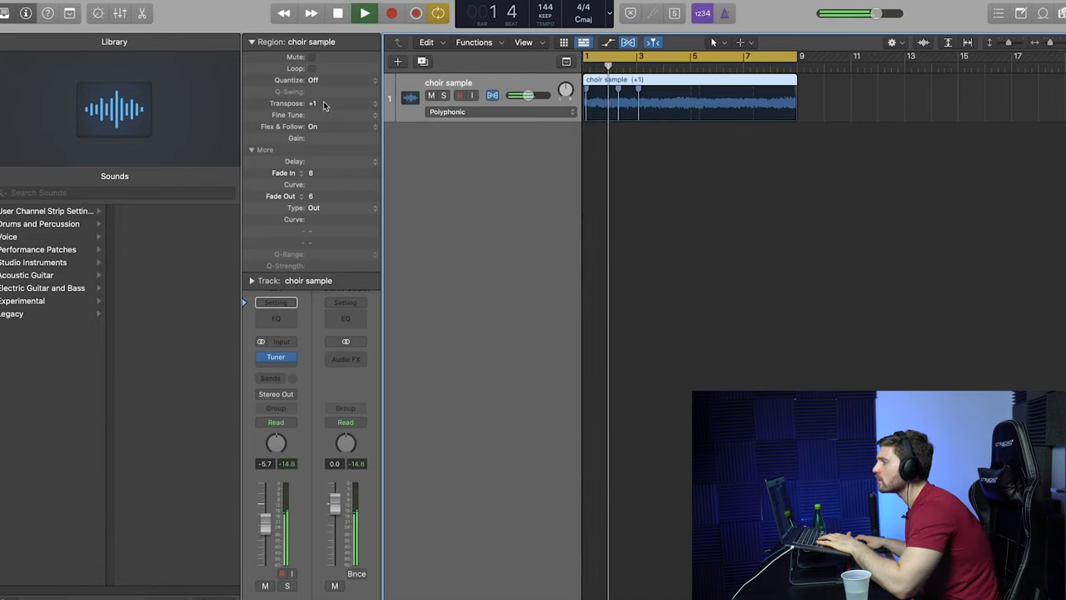
drag(324, 105, 325, 102)
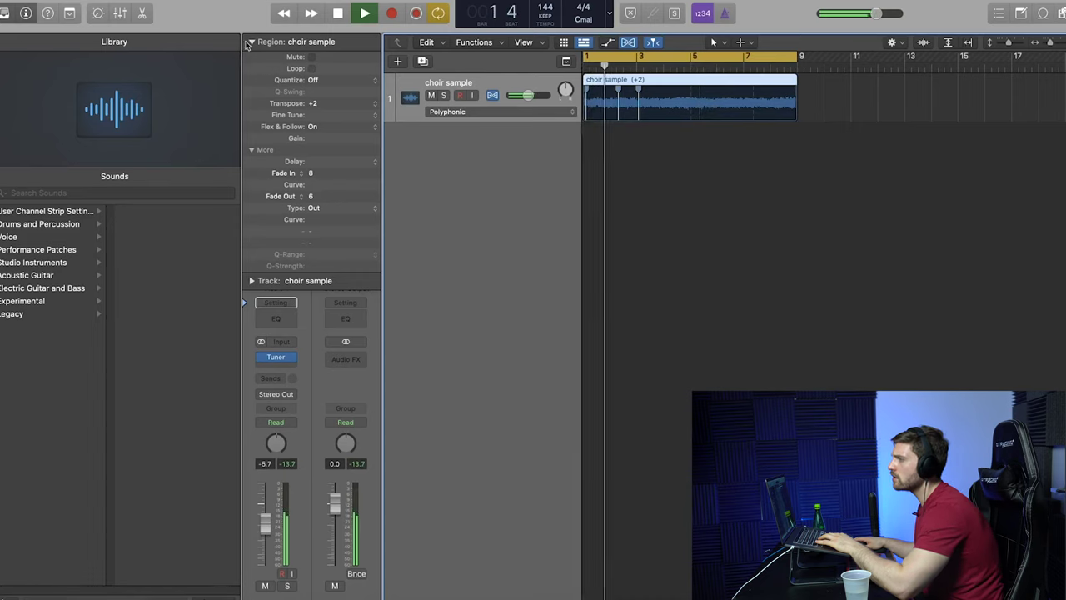
scroll(248, 345, down, 5)
- Add a Channel EQ to the choir sample with a 24 dB/Oct low cut at about 189 Hz and a high cut at about 4480 Hz
click(276, 317)
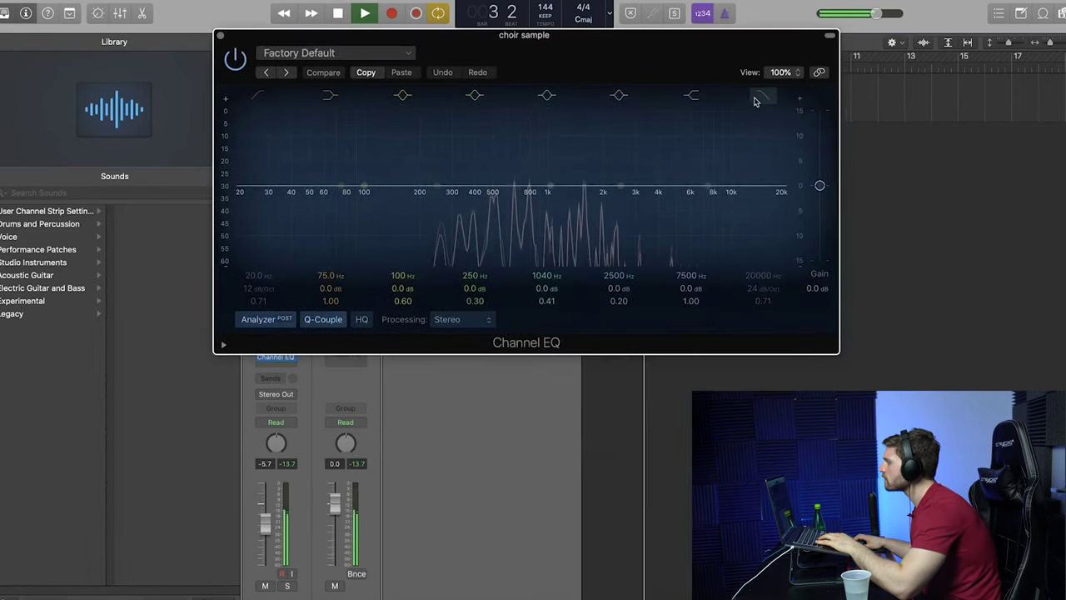
click(755, 101)
drag(758, 171, 614, 174)
drag(248, 165, 454, 159)
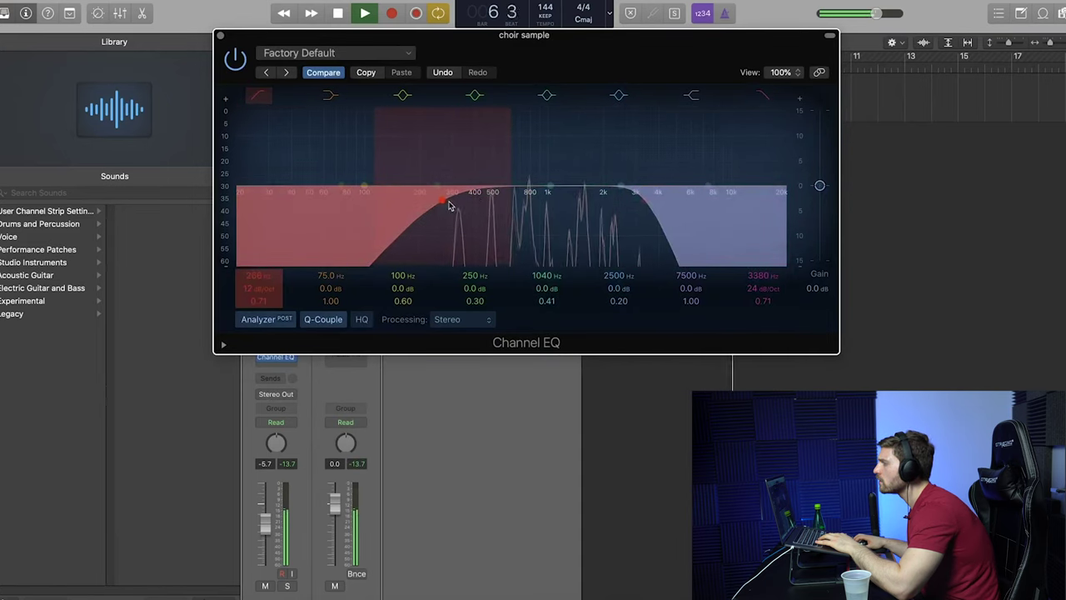
drag(512, 185, 483, 185)
drag(637, 204, 658, 205)
drag(414, 158, 421, 158)
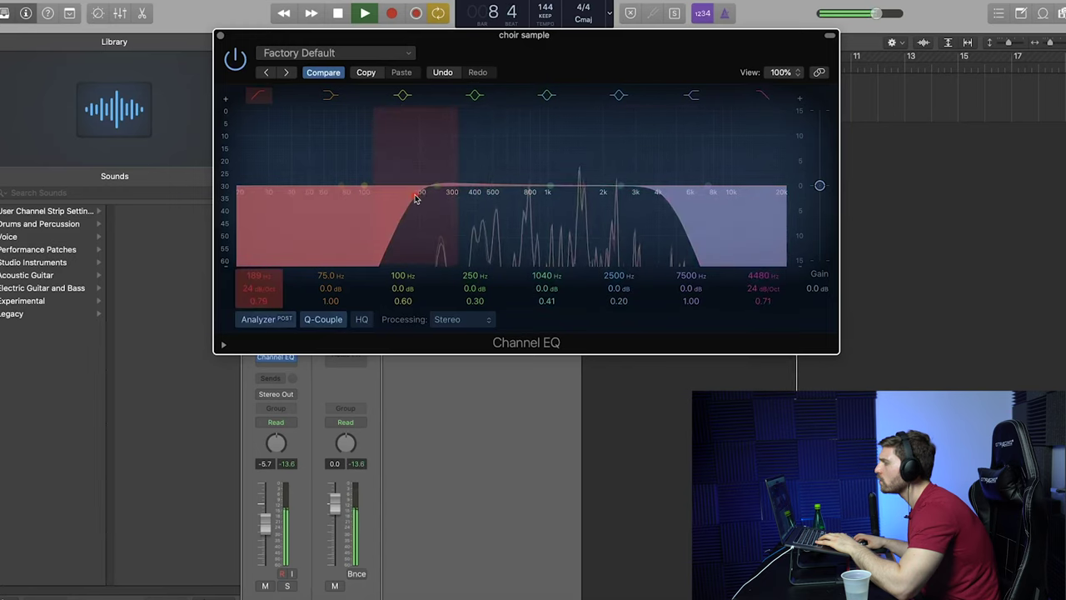
click(280, 358)
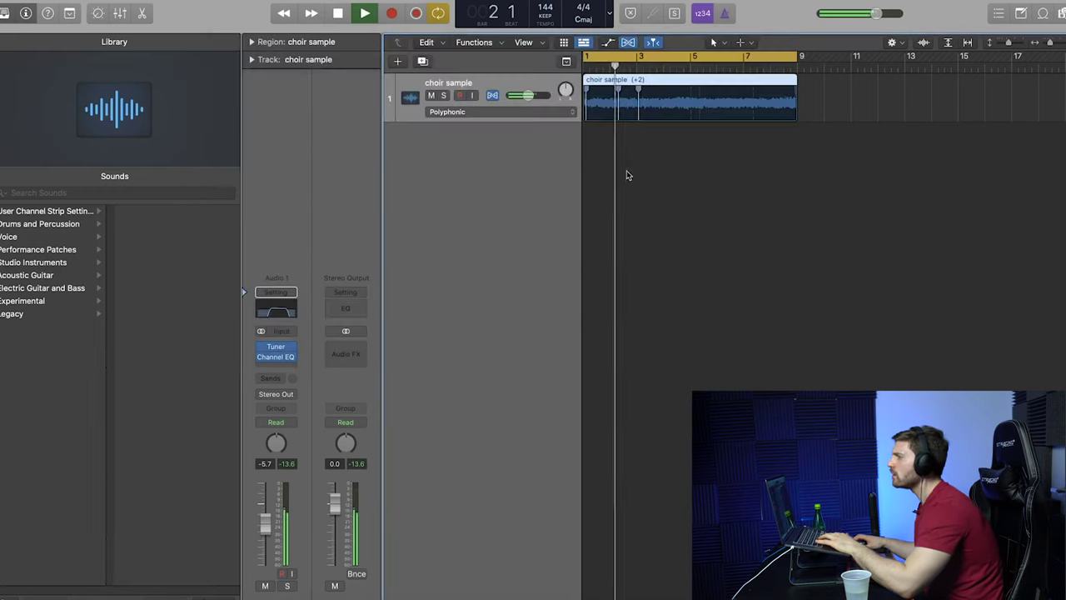
- Add the HalfTime plug-in to the choir sample track with a 1/4 loop length and 1.5x mode
click(290, 367)
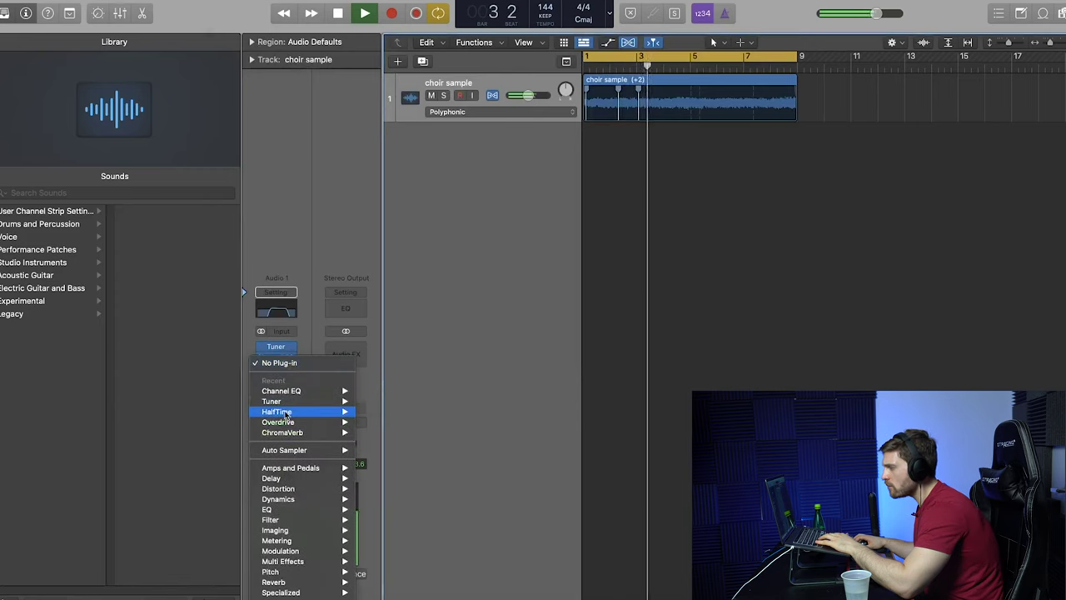
click(785, 201)
drag(466, 140, 385, 63)
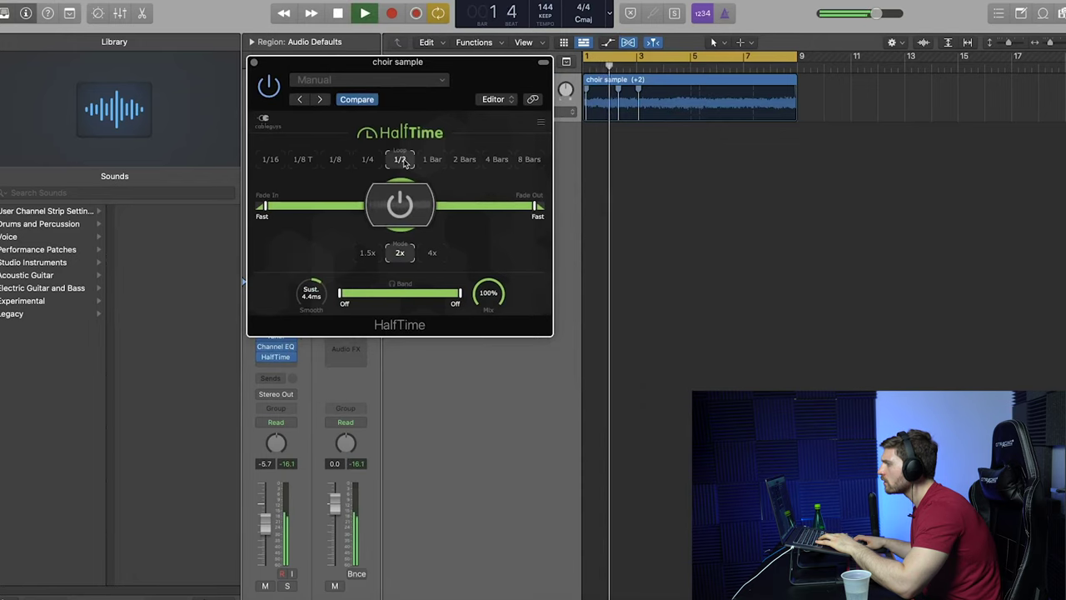
click(367, 159)
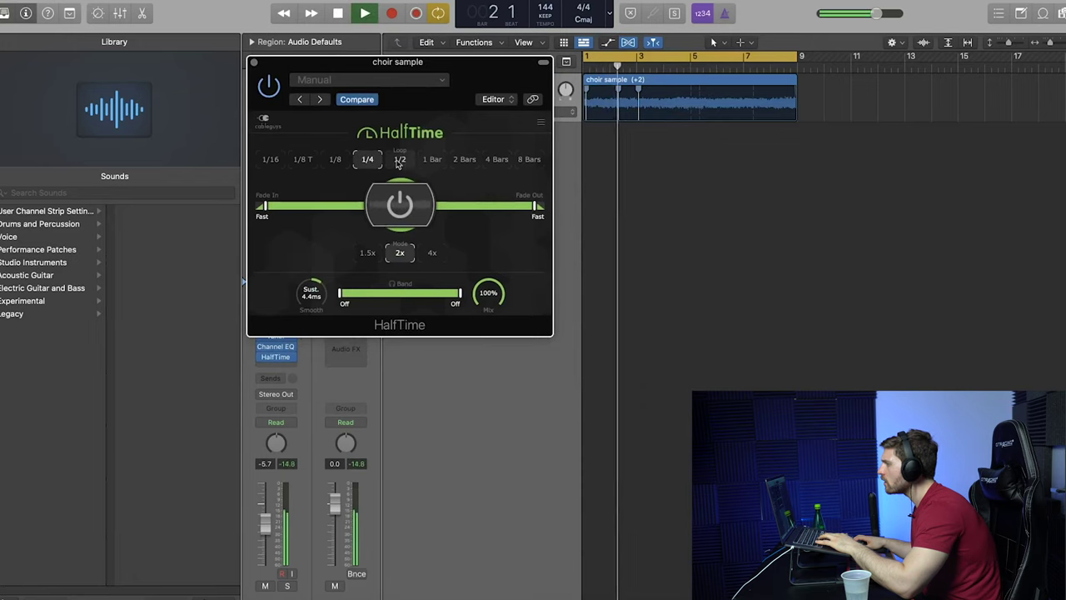
click(368, 252)
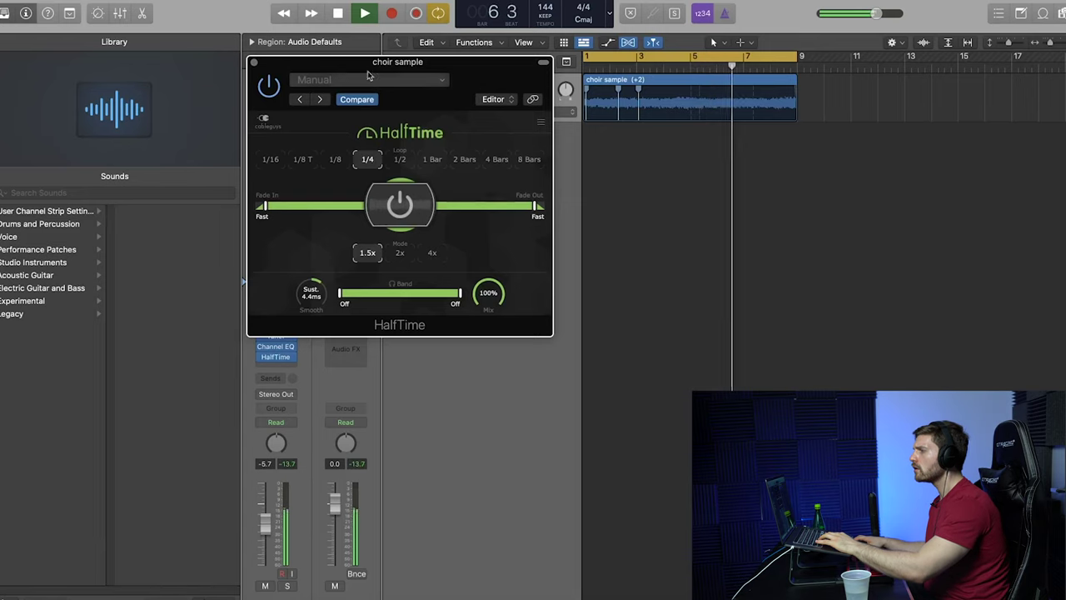
click(254, 63)
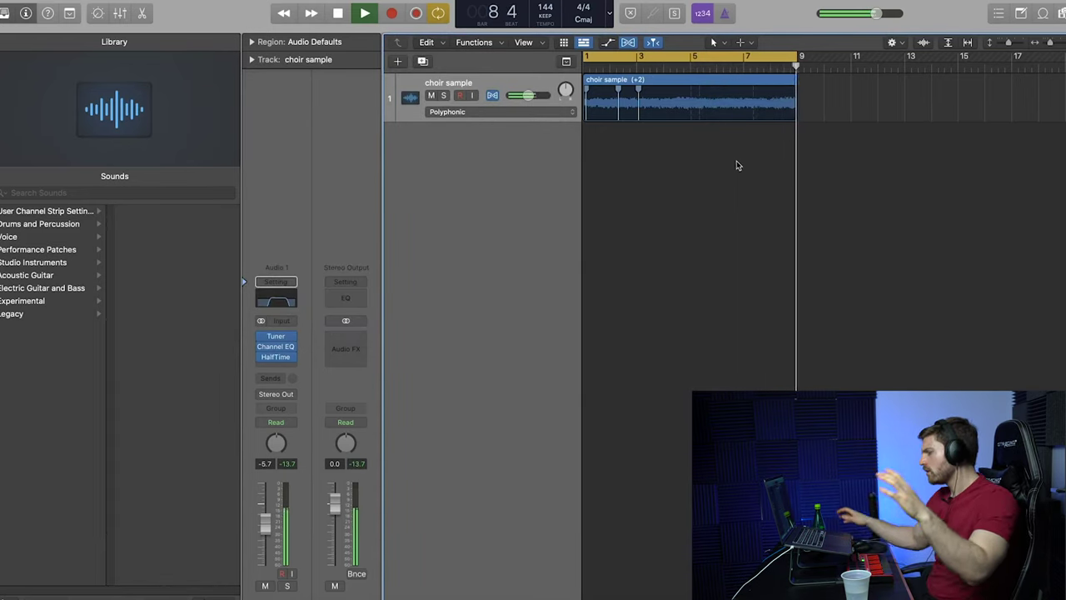
- Loop the Tubular Bells region out to bar 9 to match the choir sample
key(space)
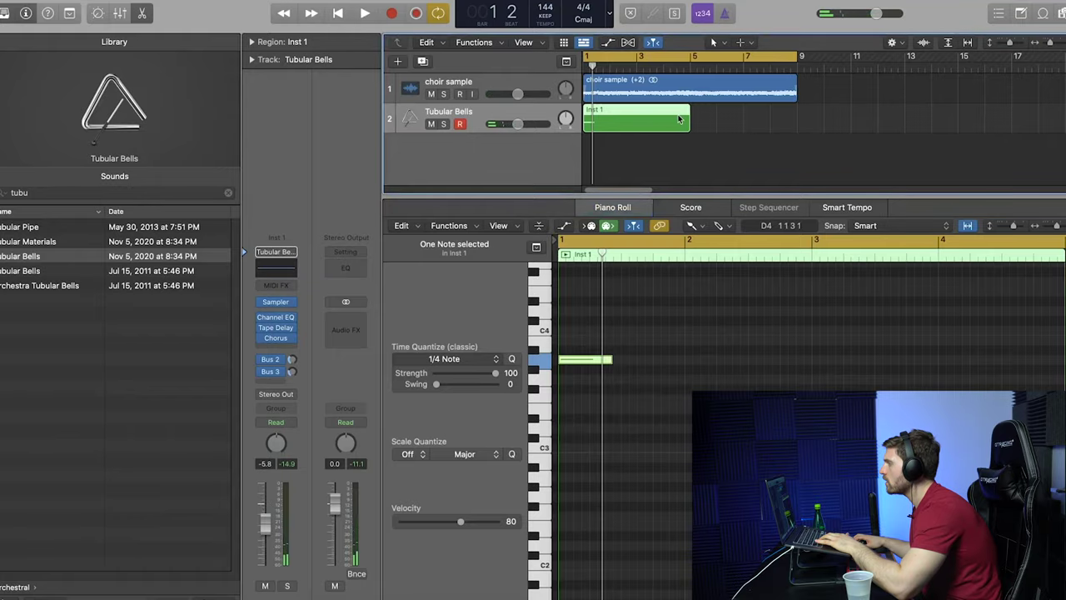
key(space)
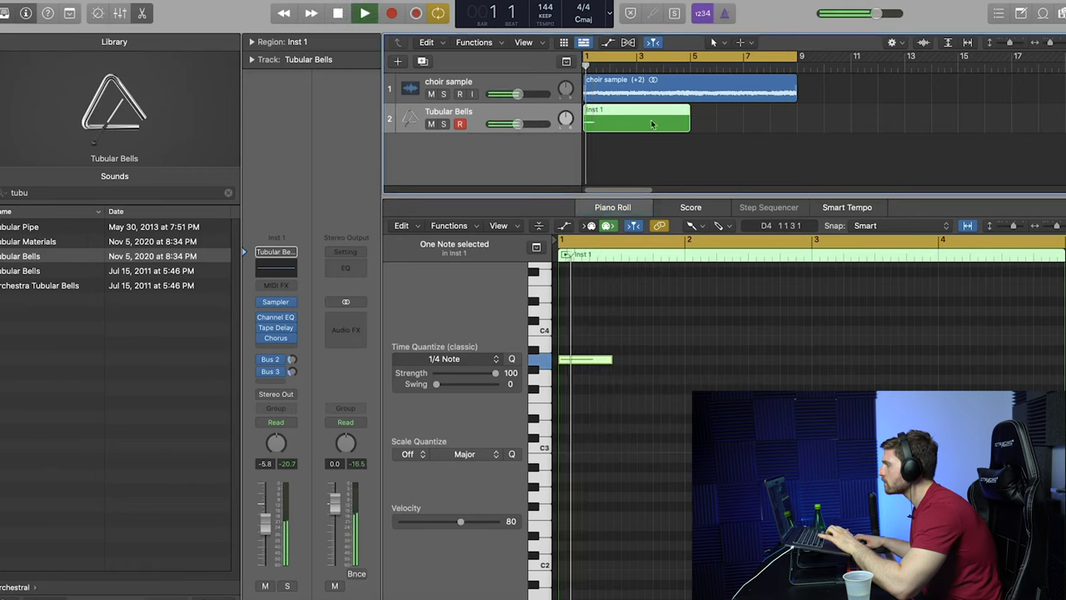
drag(690, 113, 798, 129)
- Filter the Tubular Bells in Channel EQ with a low cut at about 795 Hz and a high cut at about 3880 Hz
click(271, 269)
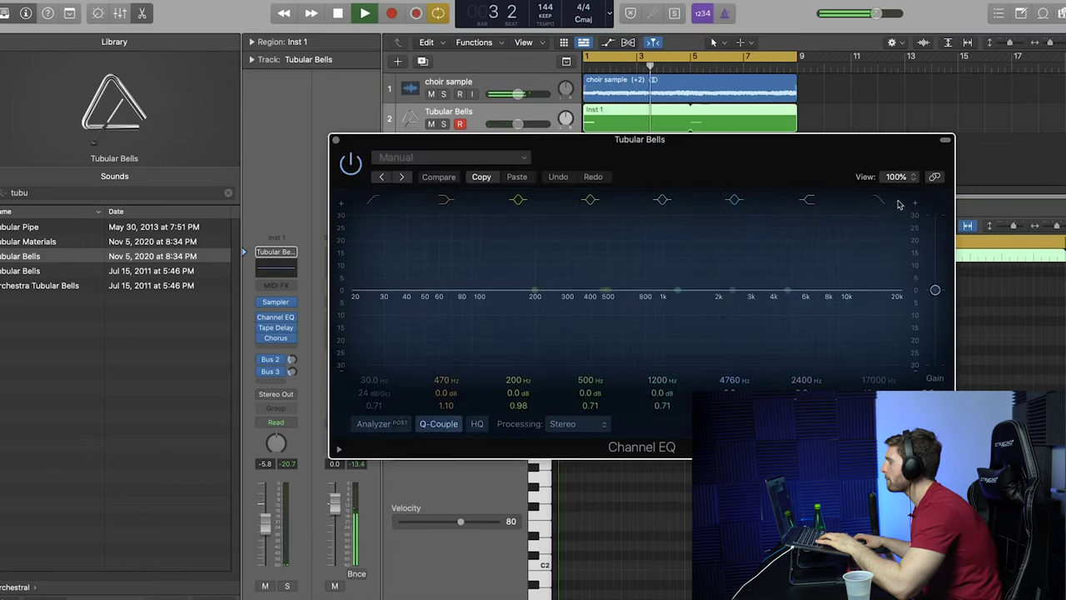
drag(368, 205, 606, 274)
click(377, 424)
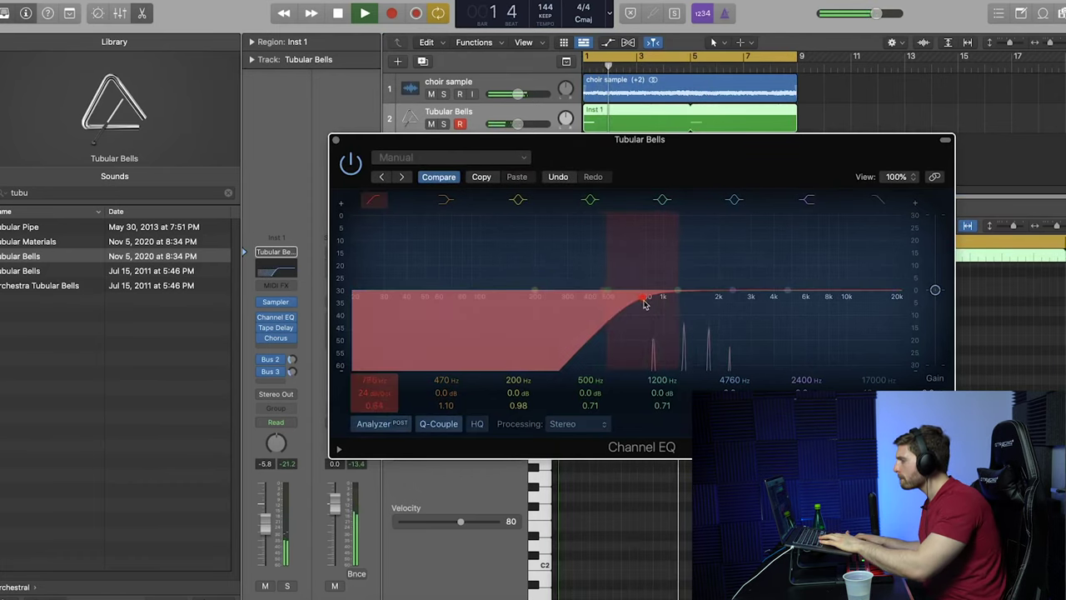
drag(881, 199, 753, 286)
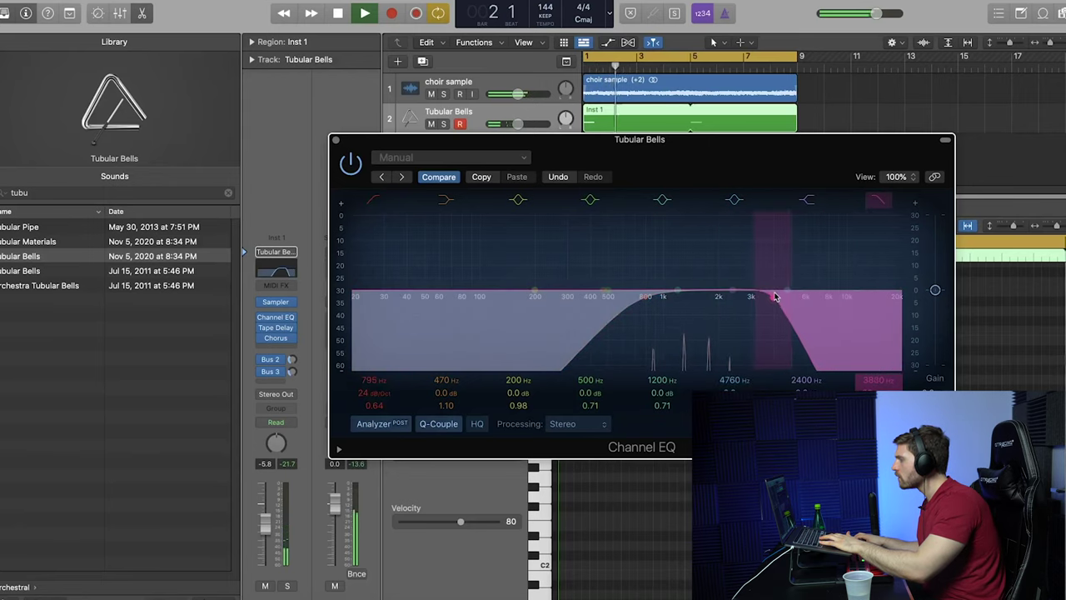
click(336, 142)
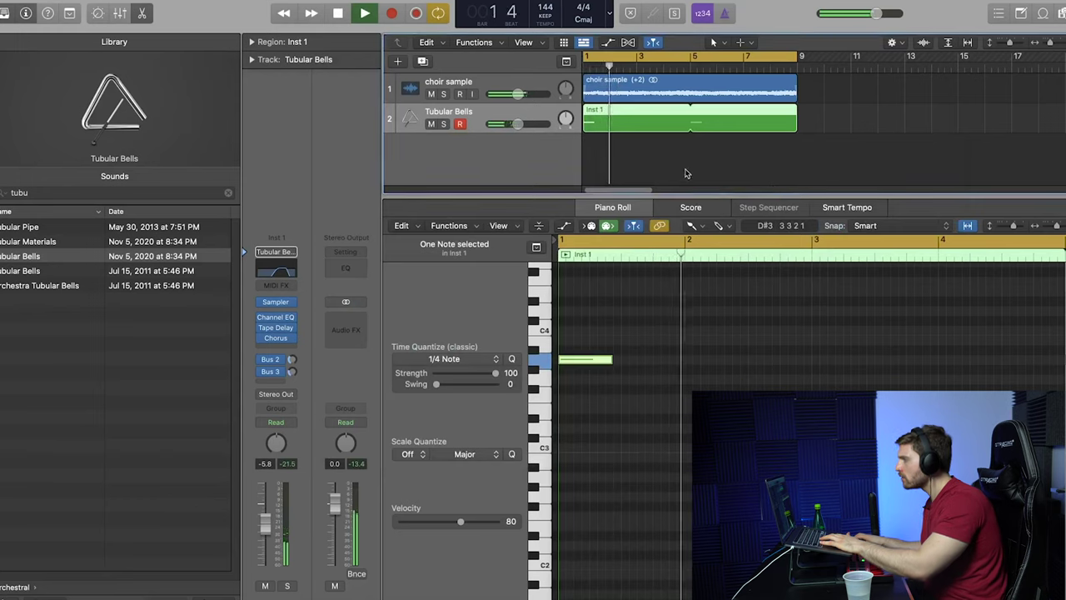
click(676, 170)
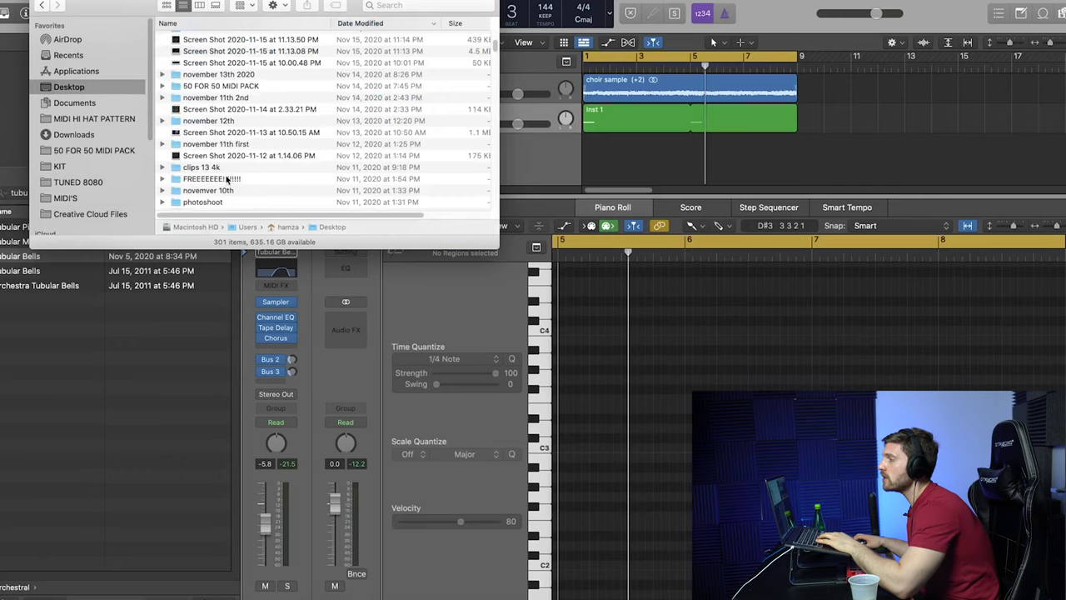
- In Finder, open the FREEEEEEE folder on the Desktop and import "221 hi hats .mid" into the project at bar 1 without its tempo information
double_click(227, 179)
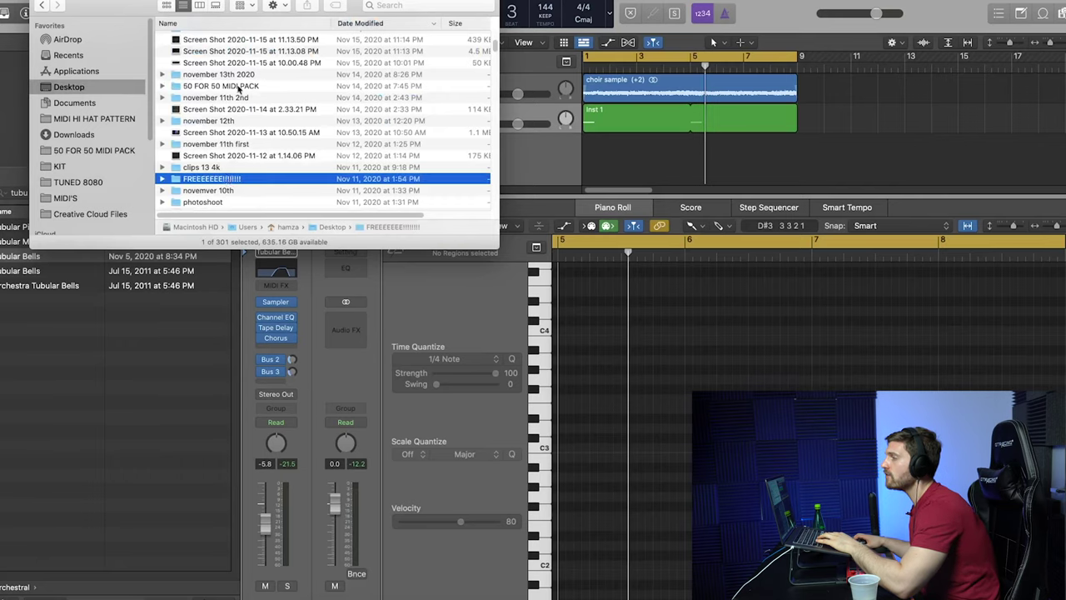
drag(130, 6, 83, 6)
click(197, 39)
drag(196, 40, 337, 41)
drag(405, 75, 586, 153)
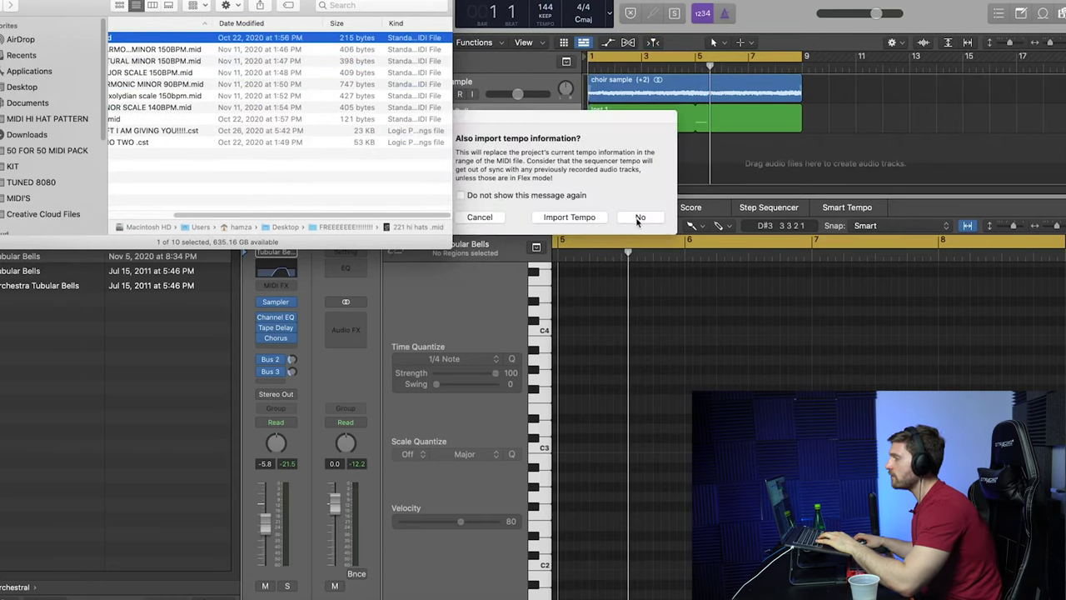
click(637, 220)
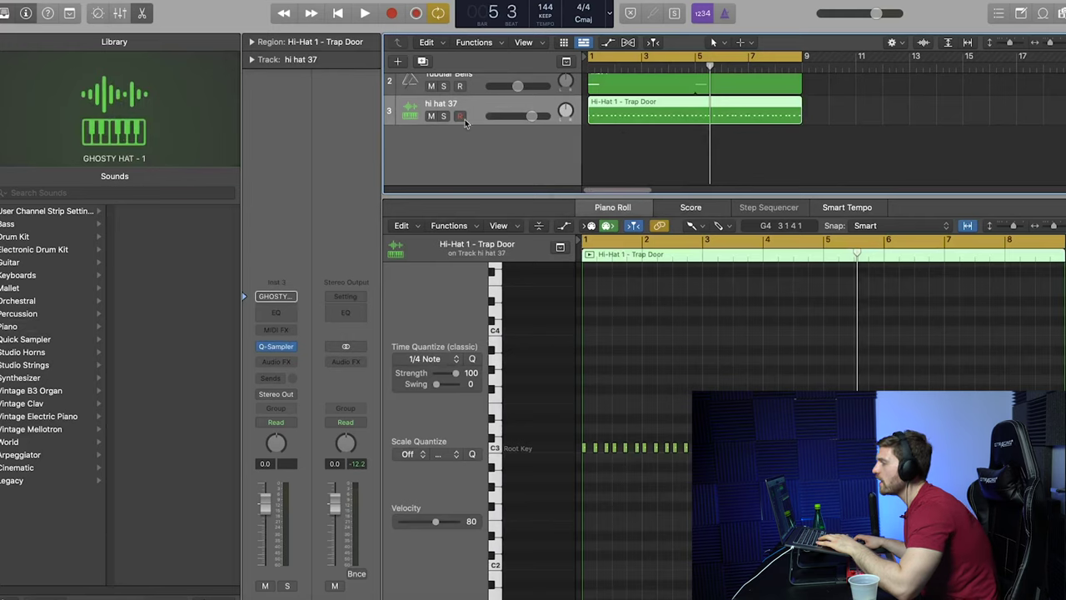
- Add a Channel EQ to the hi hat 37 track and lower the track volume to -7.8 dB during playback
click(286, 313)
drag(690, 147, 464, 79)
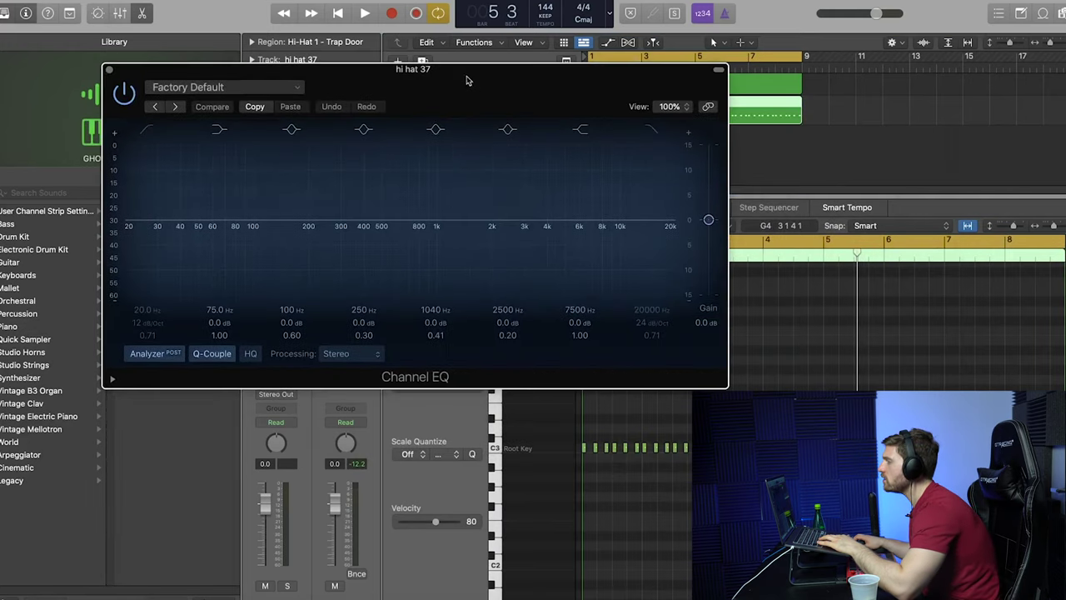
key(space)
drag(612, 74, 626, 208)
drag(533, 116, 515, 117)
key(super+w)
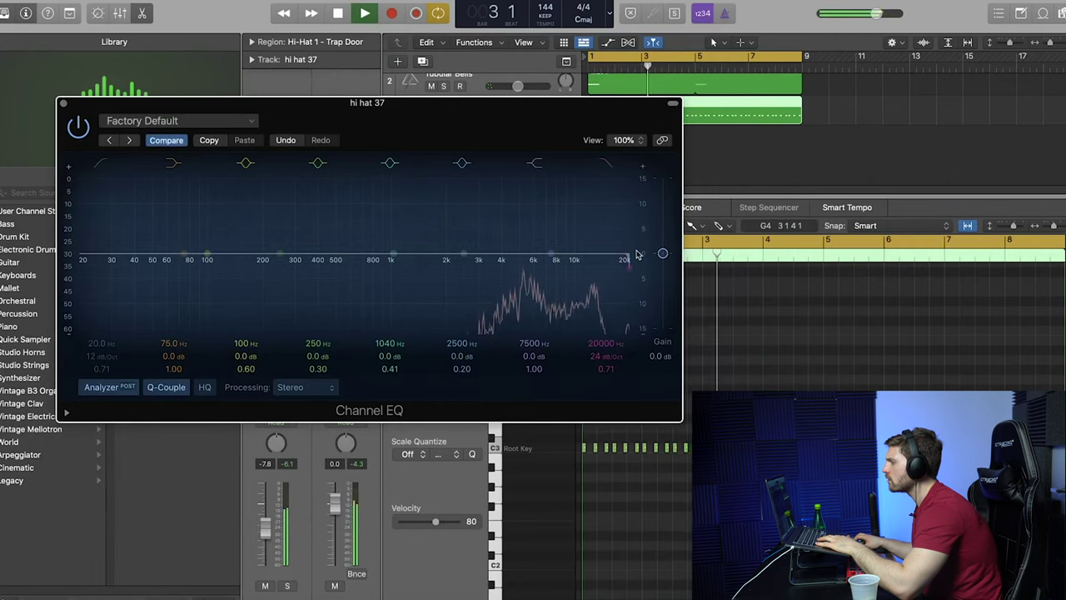
- Apply a 12 dB/Oct low cut at about 4480 Hz to the hi hat, close the EQ, and stop playback
click(103, 166)
drag(98, 271, 522, 268)
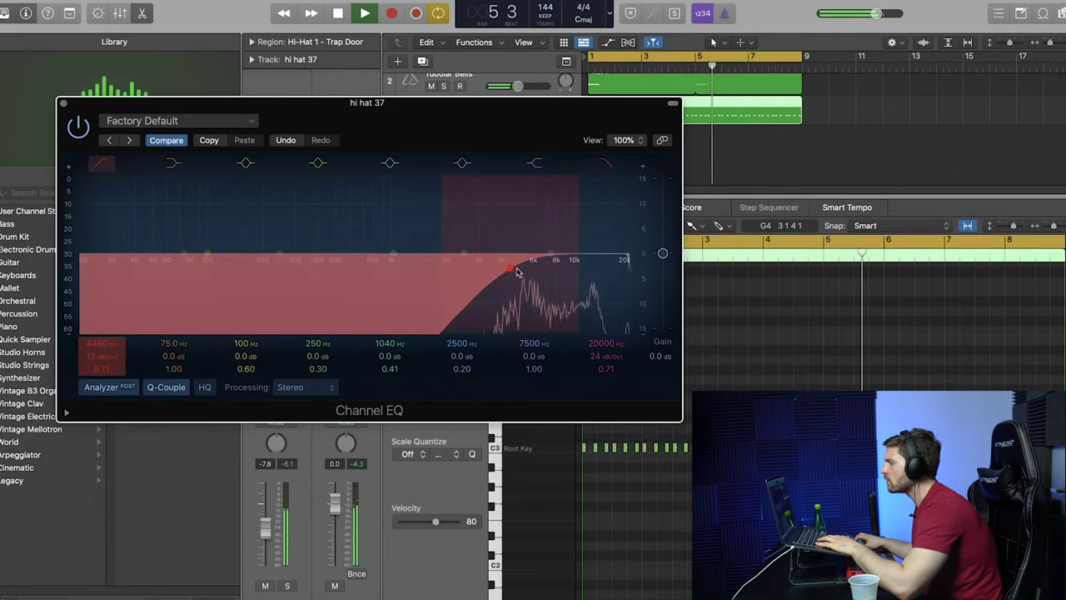
click(63, 104)
click(650, 134)
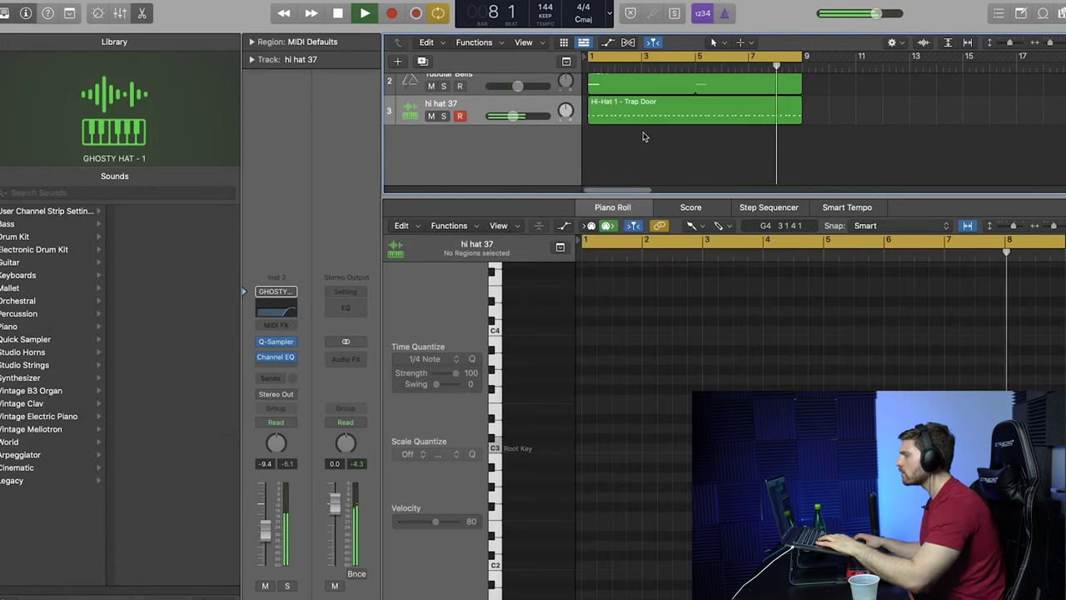
key(space)
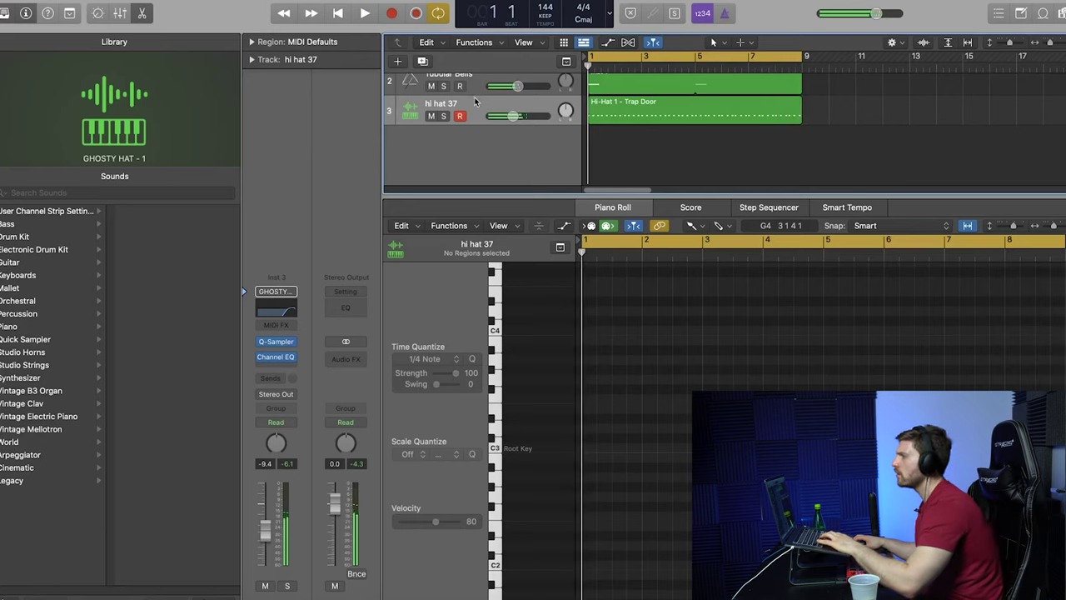
- Record a snare pattern on the snare 30 track, repeat it to fill bars 1 to 8, and join the regions
click(474, 100)
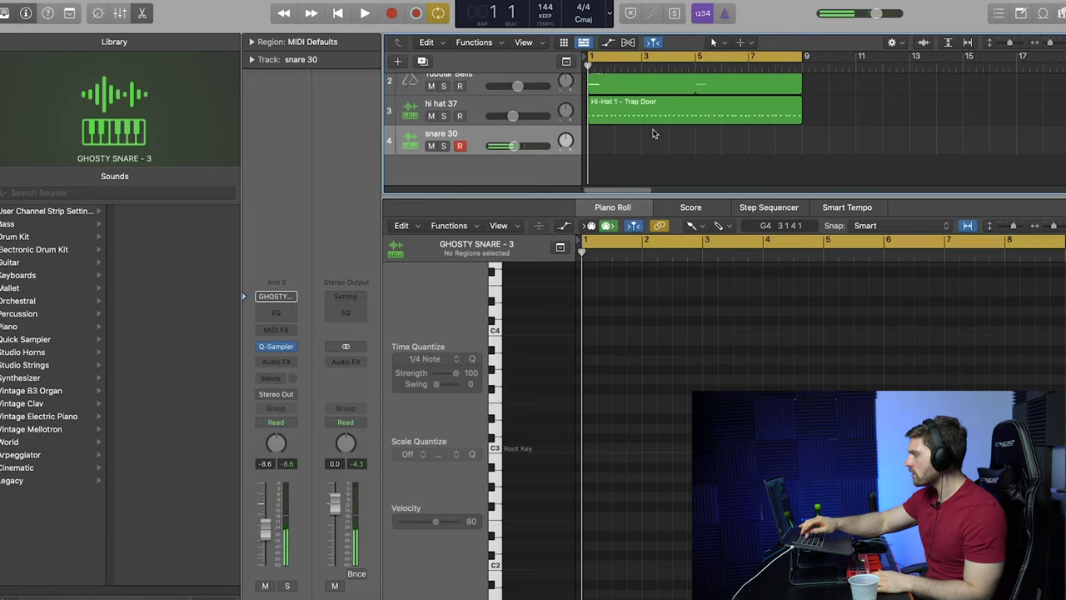
key(r)
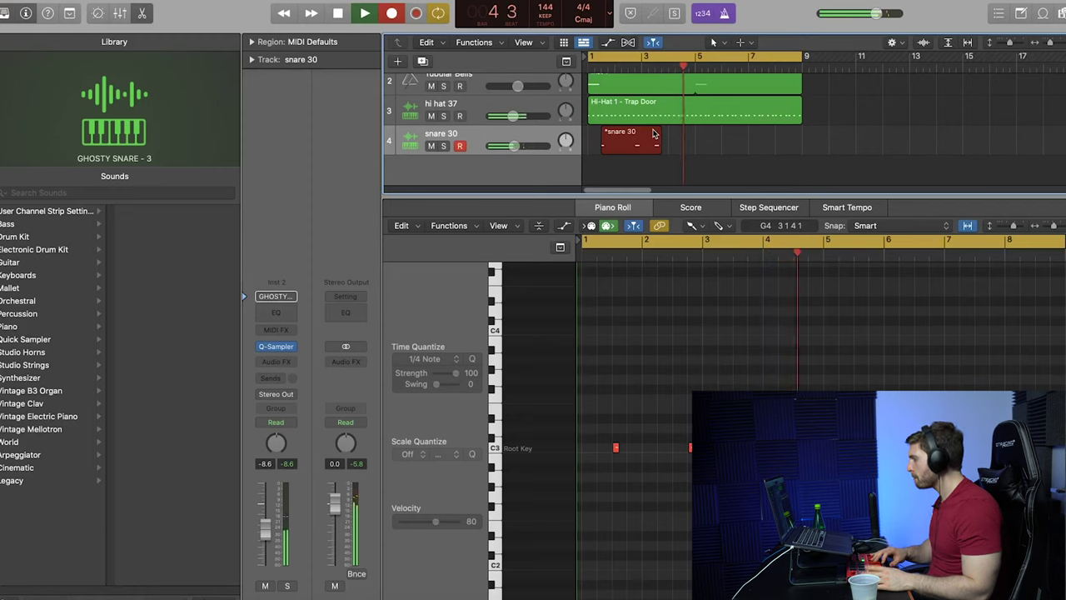
key(space)
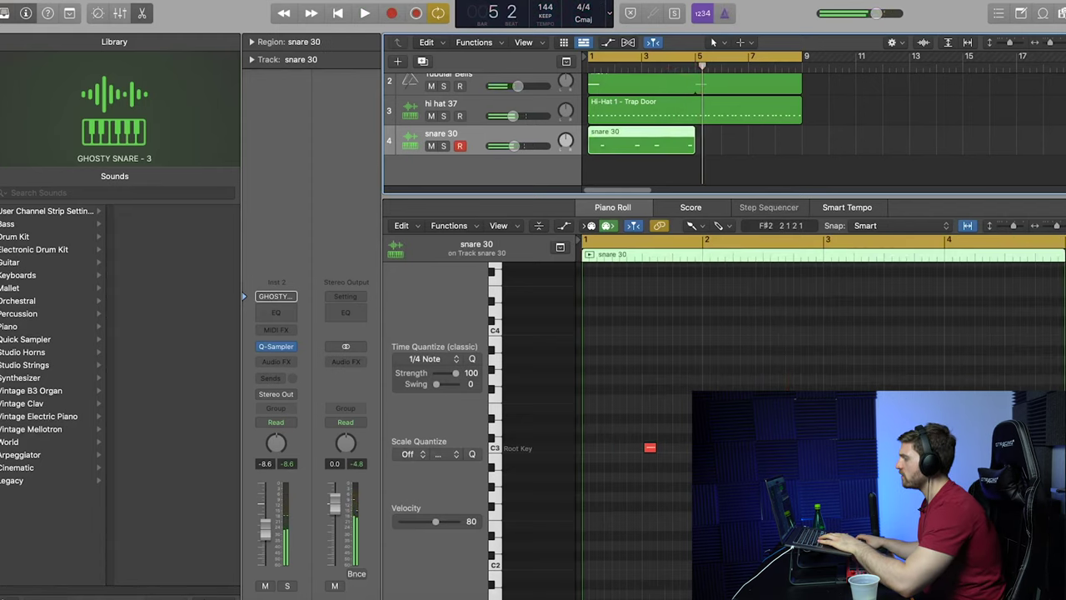
key(super+r)
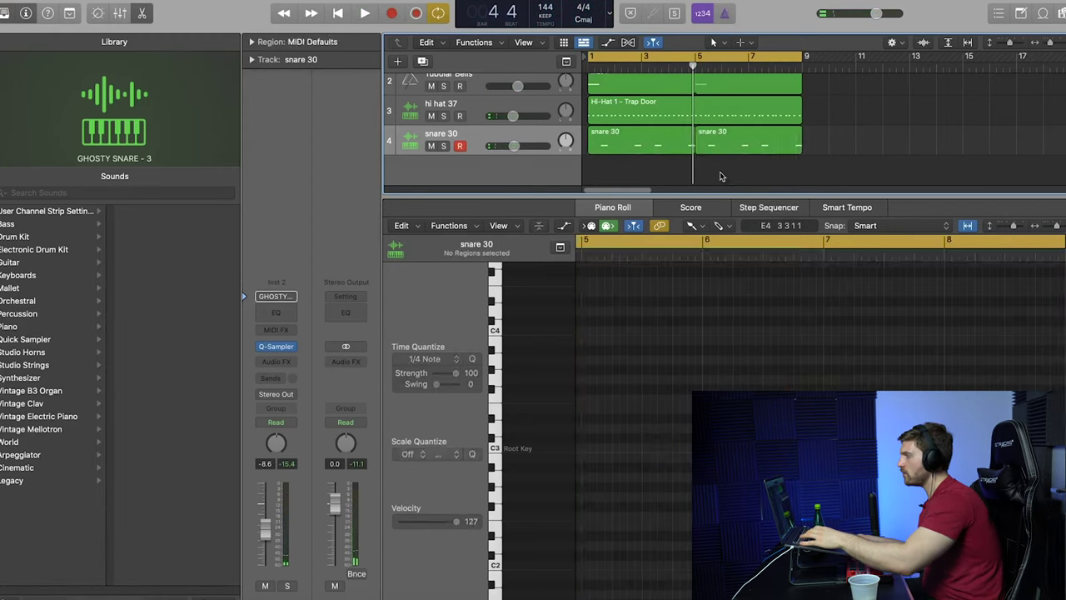
shift+click(666, 132)
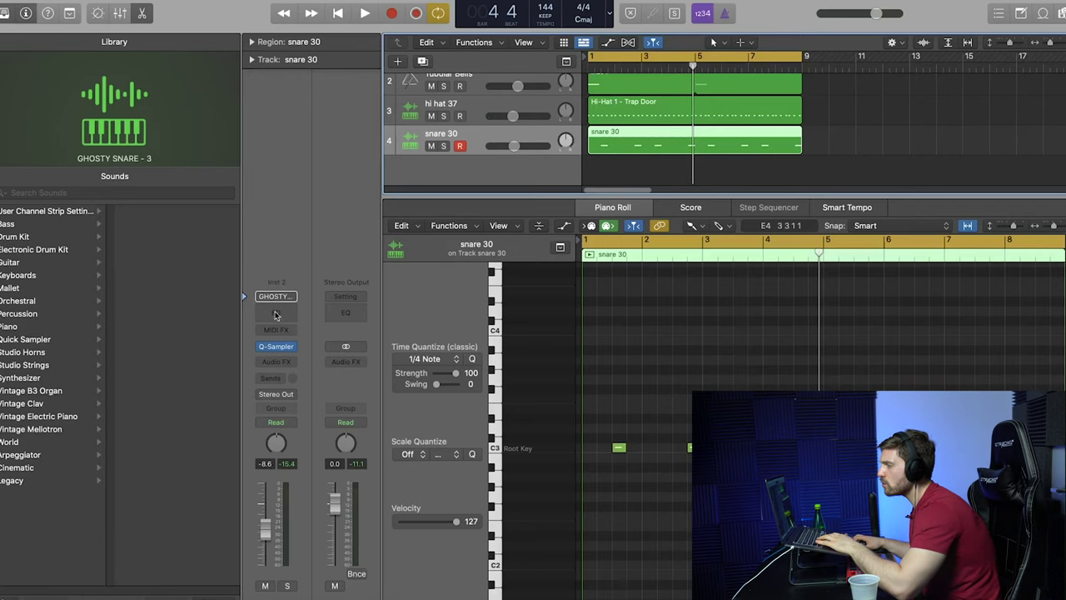
- Filter the snare in Channel EQ with a high cut at 13400 Hz and an 18 dB/Oct low cut around 344 Hz
click(276, 314)
drag(712, 156, 562, 122)
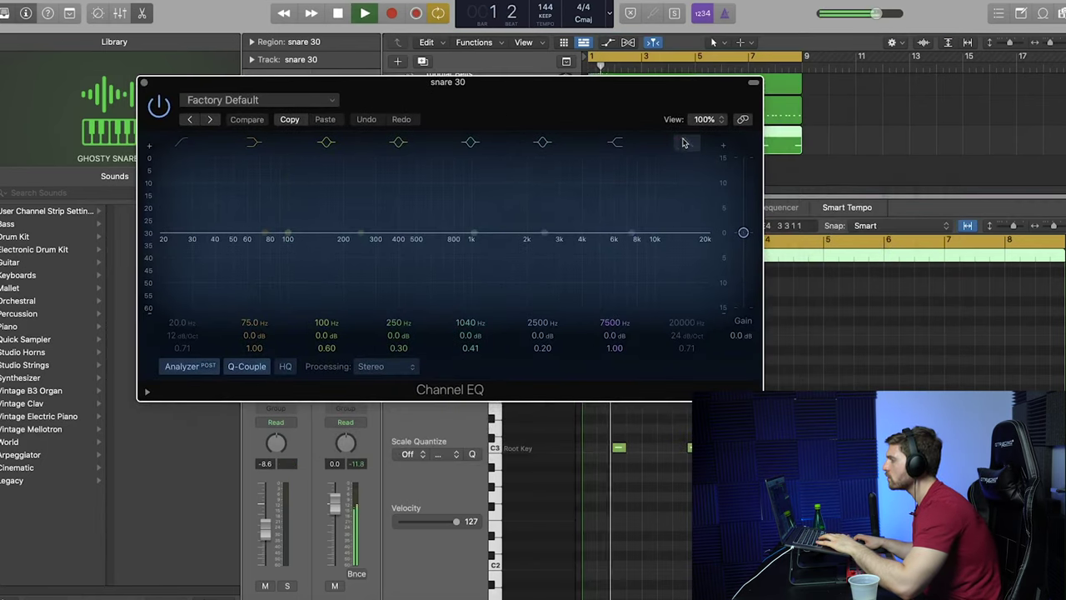
click(686, 143)
drag(705, 242, 676, 242)
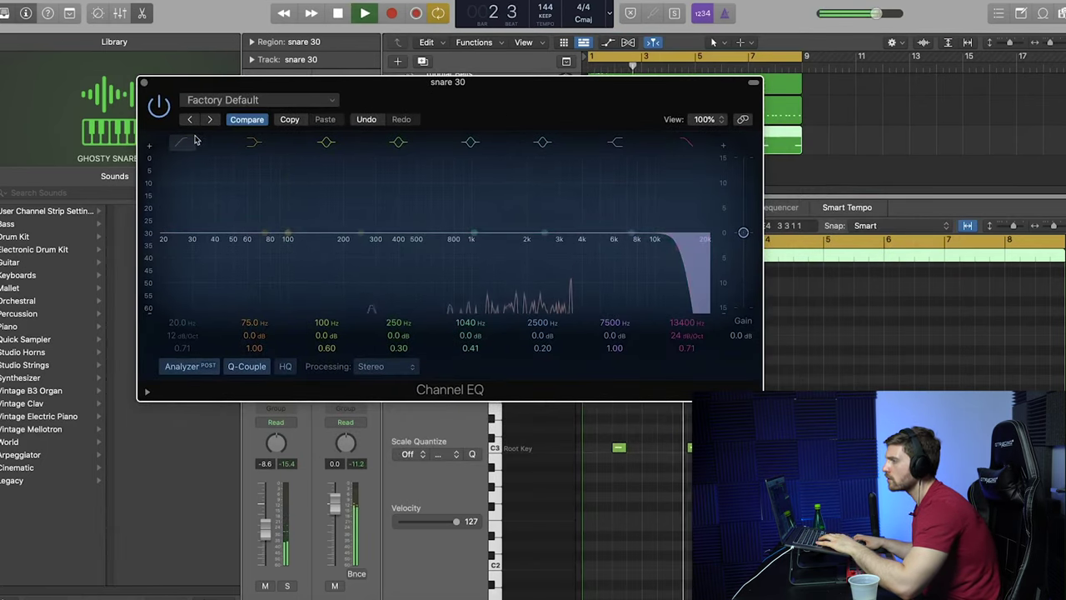
drag(179, 237, 441, 227)
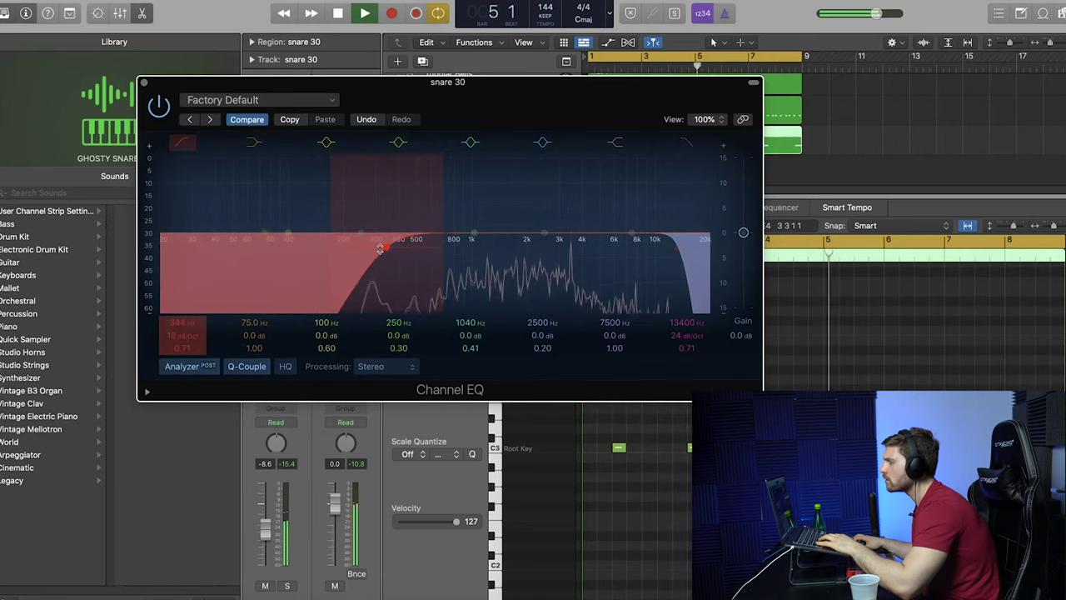
drag(374, 250, 366, 250)
click(144, 84)
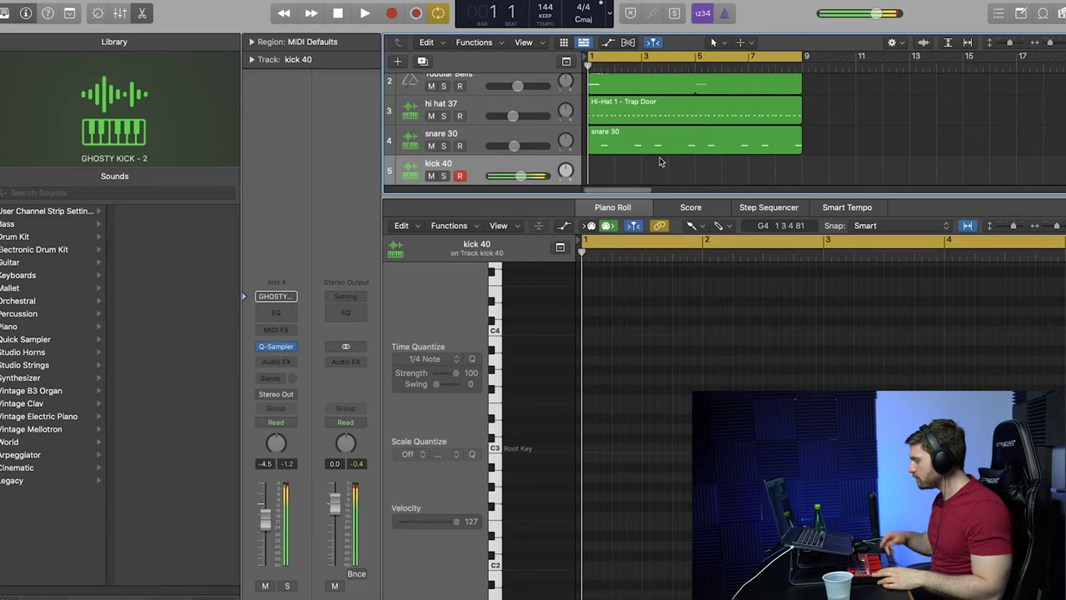
- Lay a kick pattern over bars 1 to 8 on the kick 40 track, quantized to 1/8 notes
key(space)
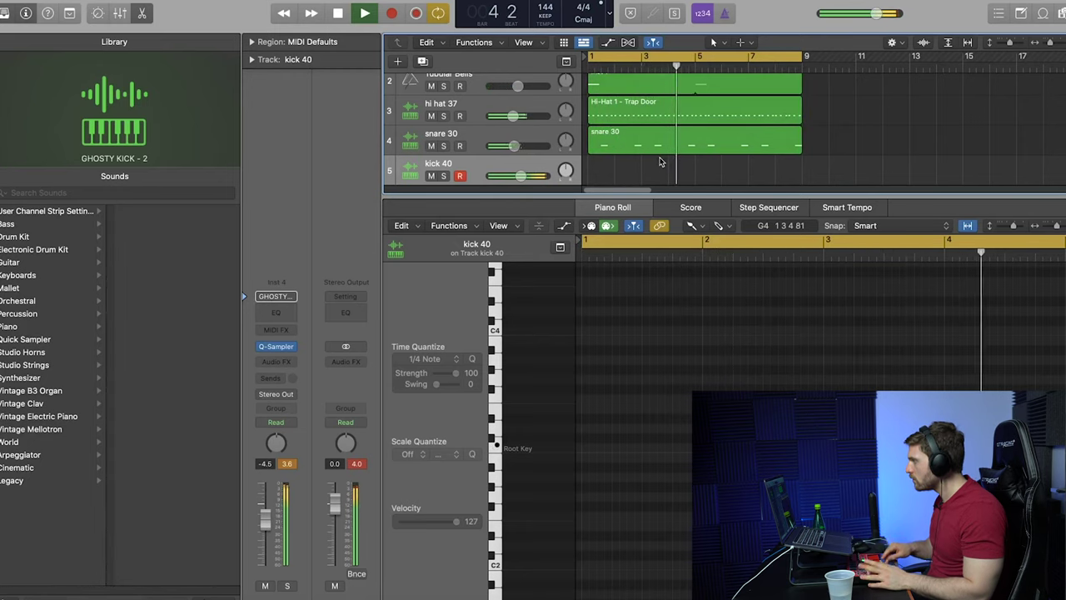
key(space)
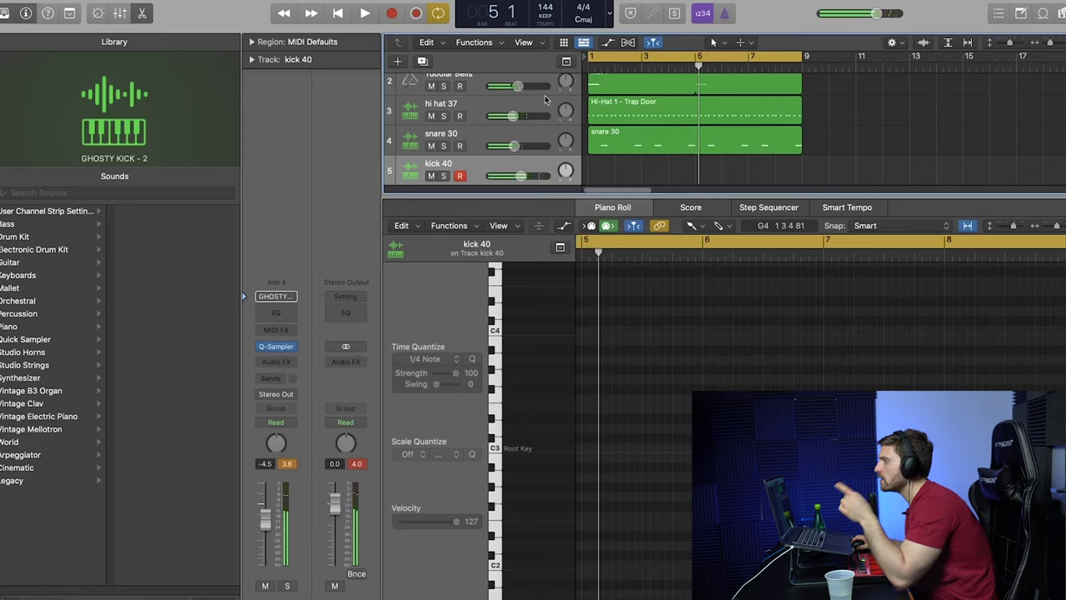
key(super+z)
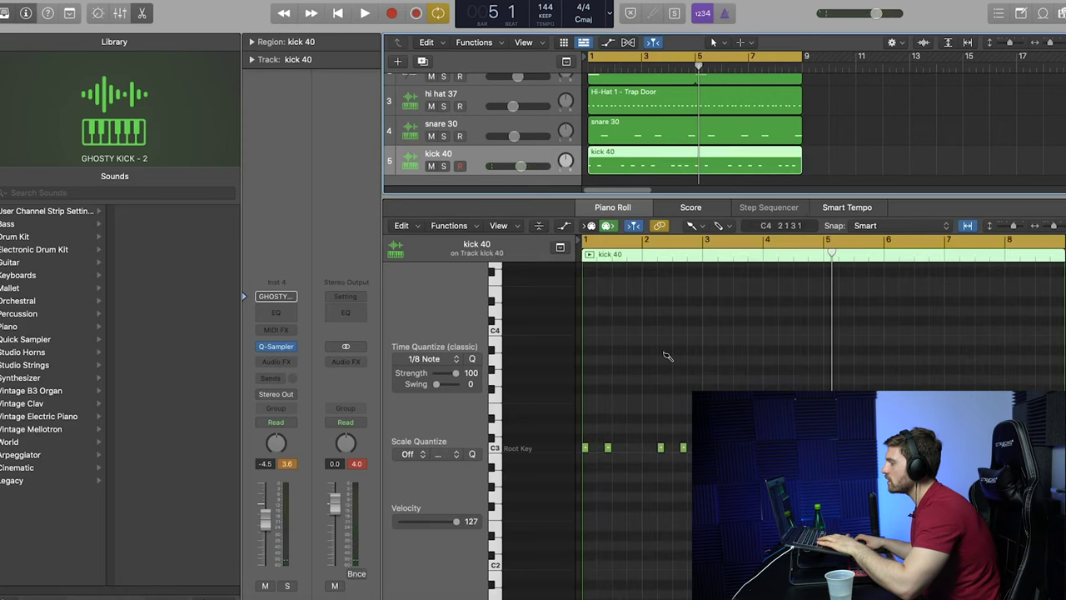
- During playback, filter the kick in Channel EQ with 24 dB/Oct cuts: a high cut at 1560 Hz and a low cut at 25.8 Hz
key(space)
click(275, 312)
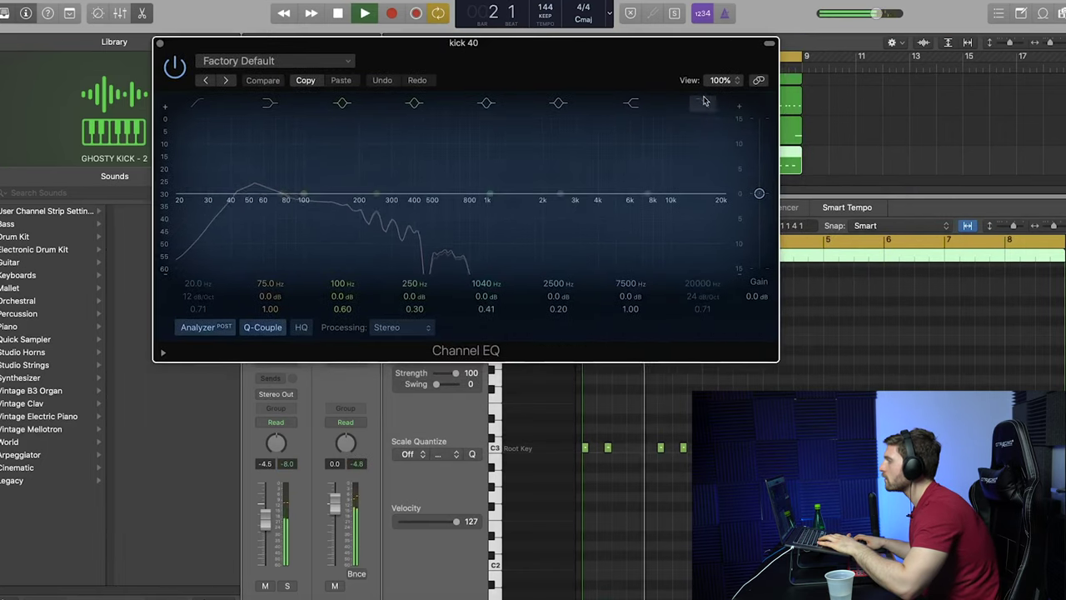
click(705, 102)
drag(721, 200, 522, 200)
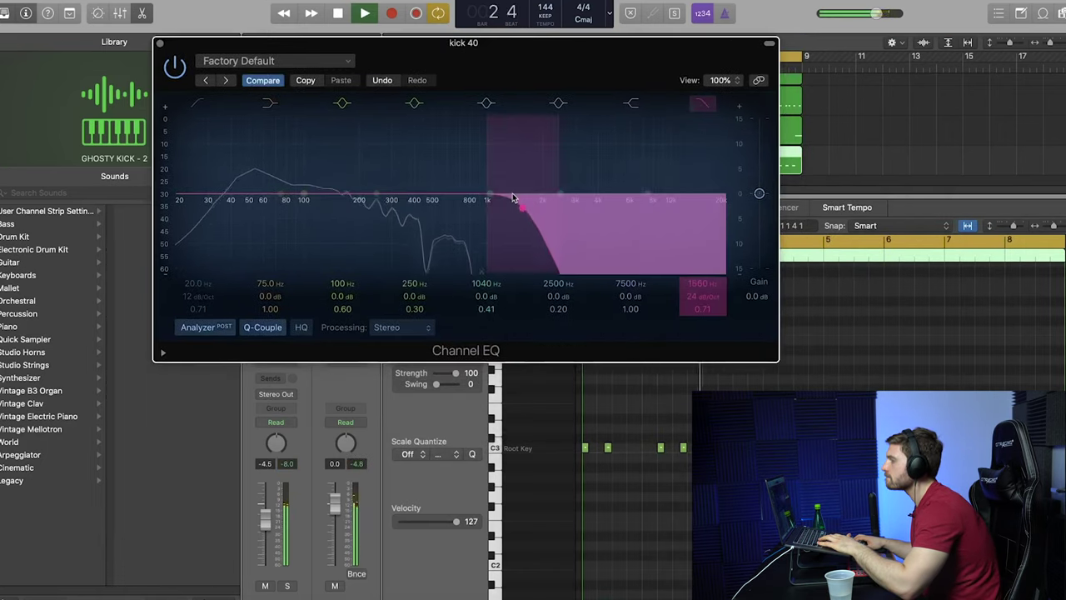
click(196, 103)
drag(179, 201, 188, 210)
drag(264, 205, 230, 208)
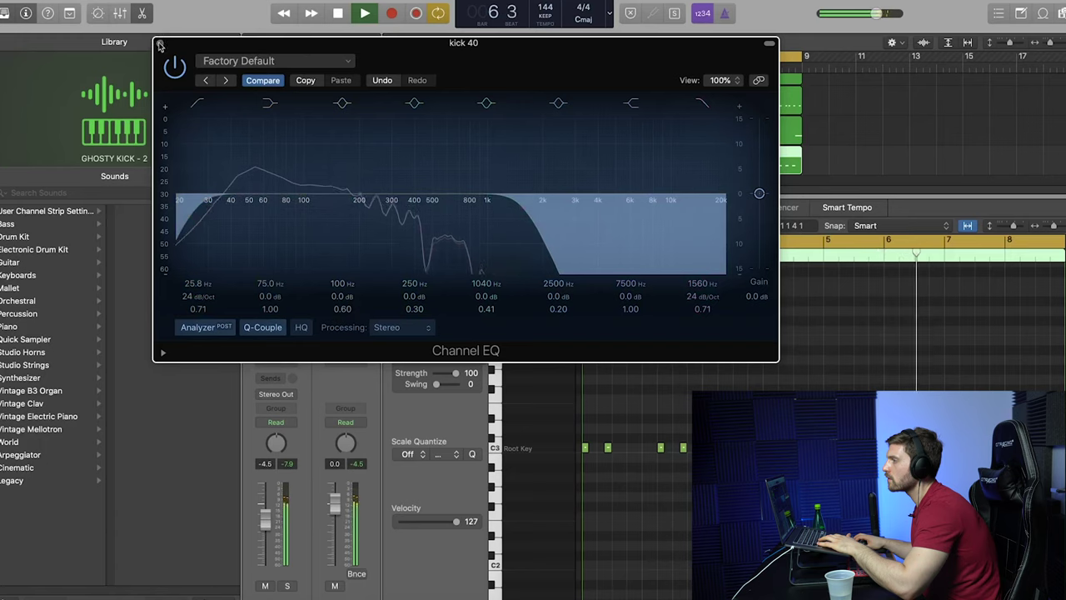
key(super+w)
- Add an Overdrive effect after the Channel EQ on the kick 40 track and set its drive to 6.25 dB
click(292, 356)
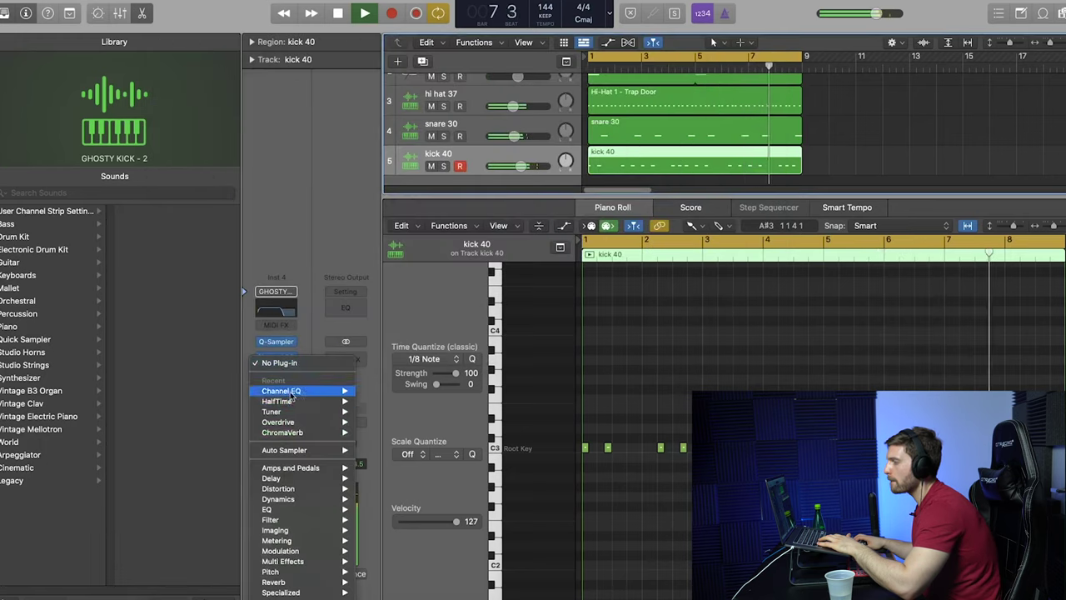
mouse_move(309, 421)
click(373, 417)
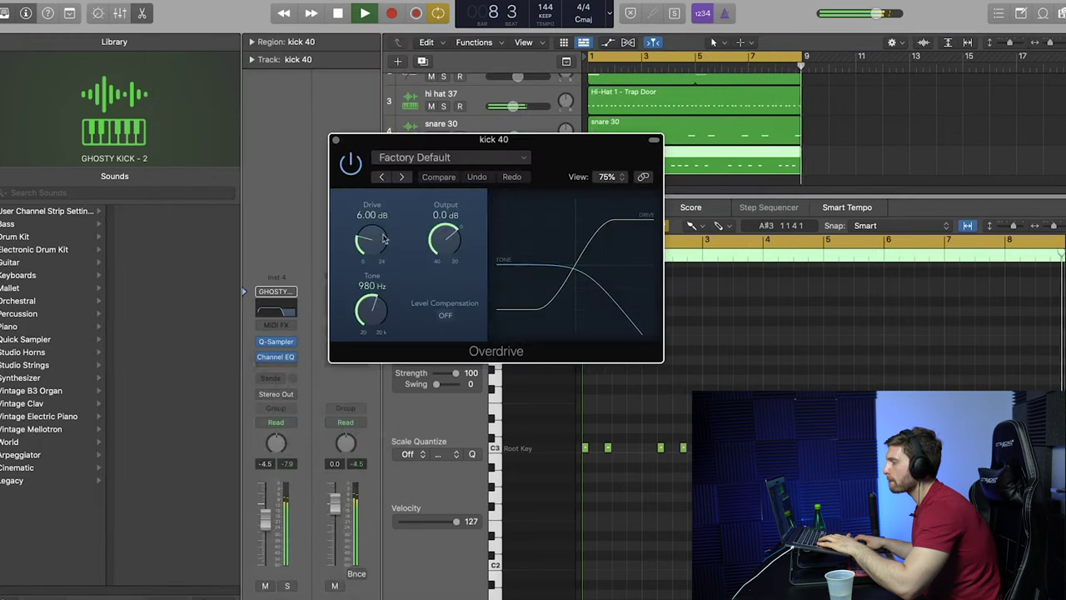
drag(358, 243, 367, 250)
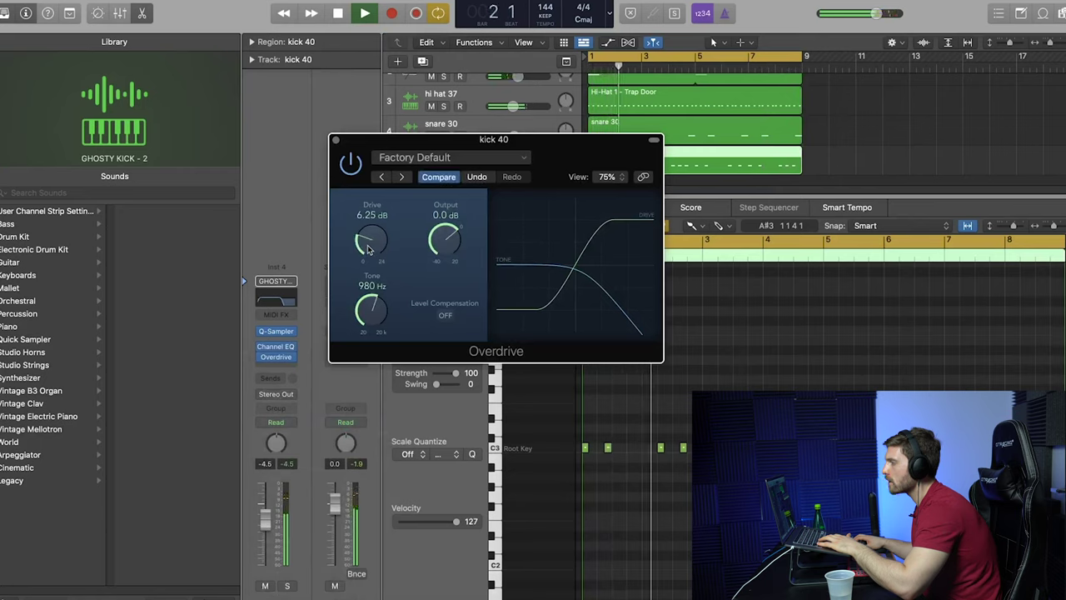
click(335, 139)
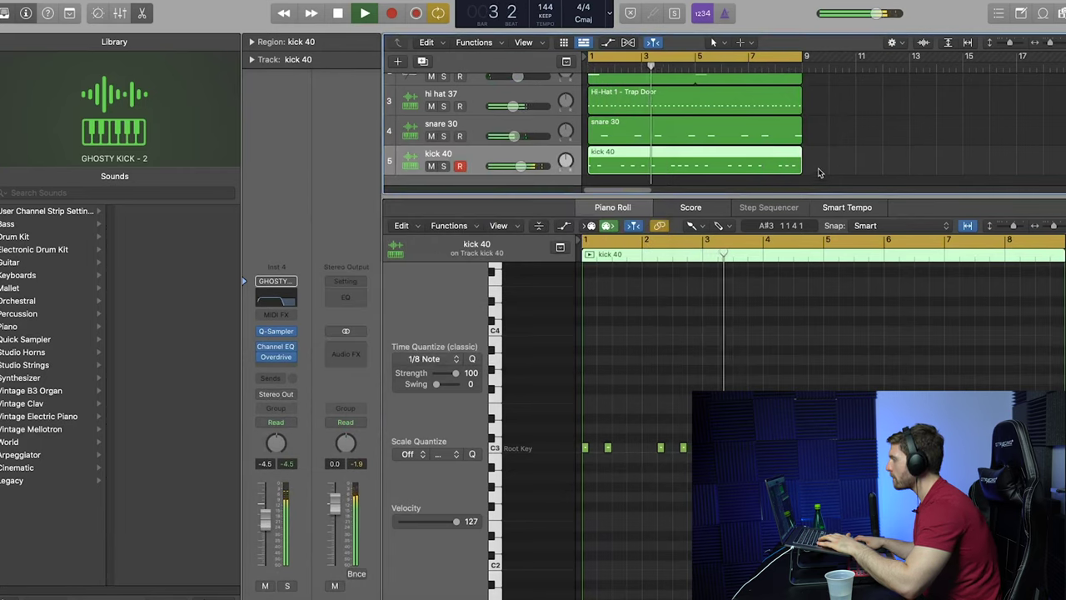
- Record an open hat pattern filling bars 1 to 8 on the open hat 14 track and lower its volume to -13.0 dB
scroll(799, 169, down, 2)
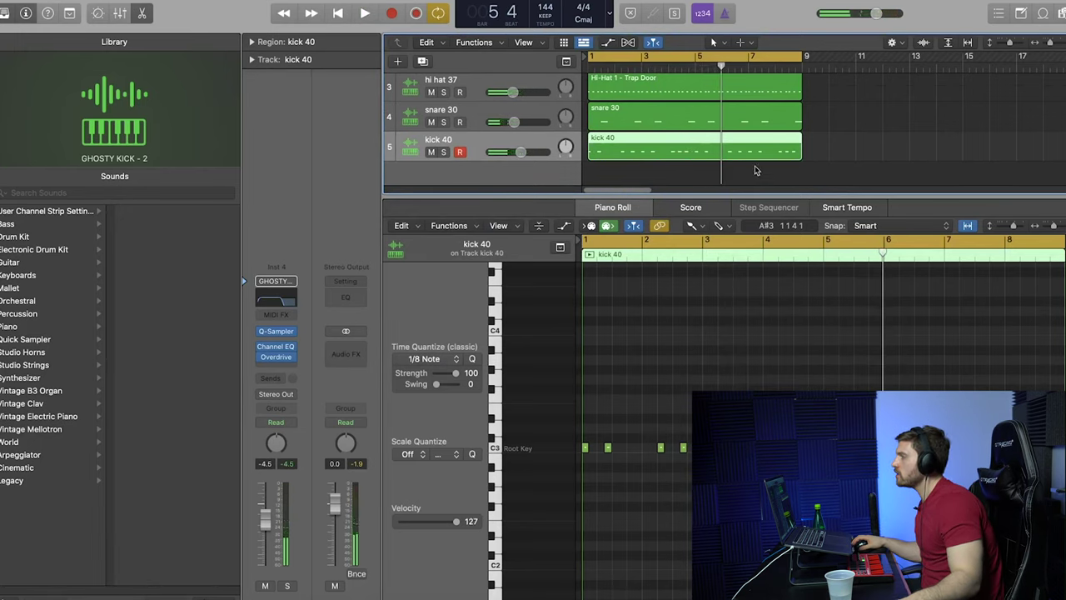
click(735, 173)
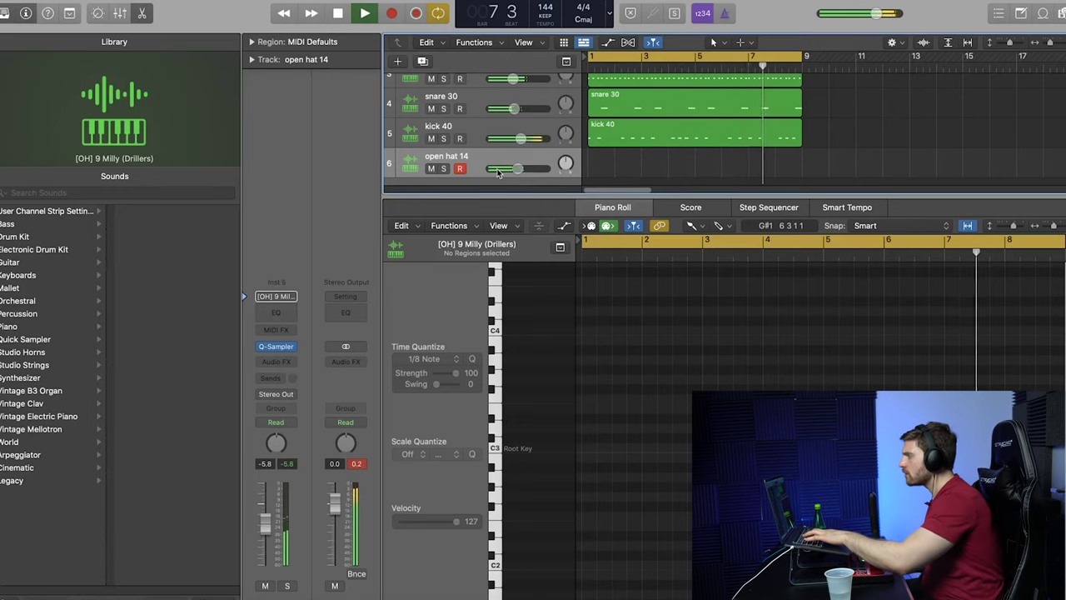
key(r)
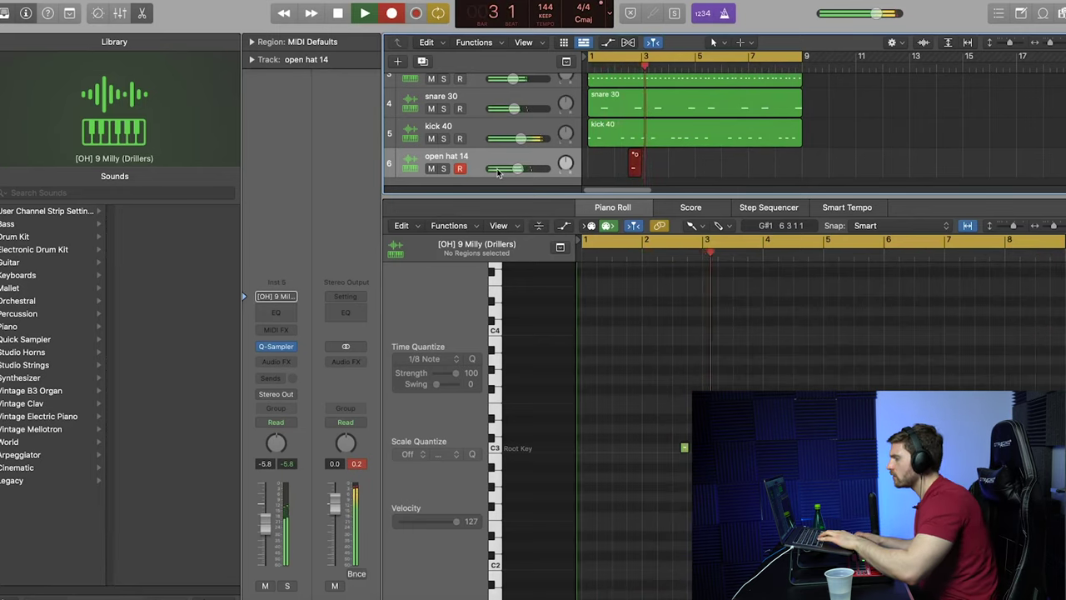
key(space)
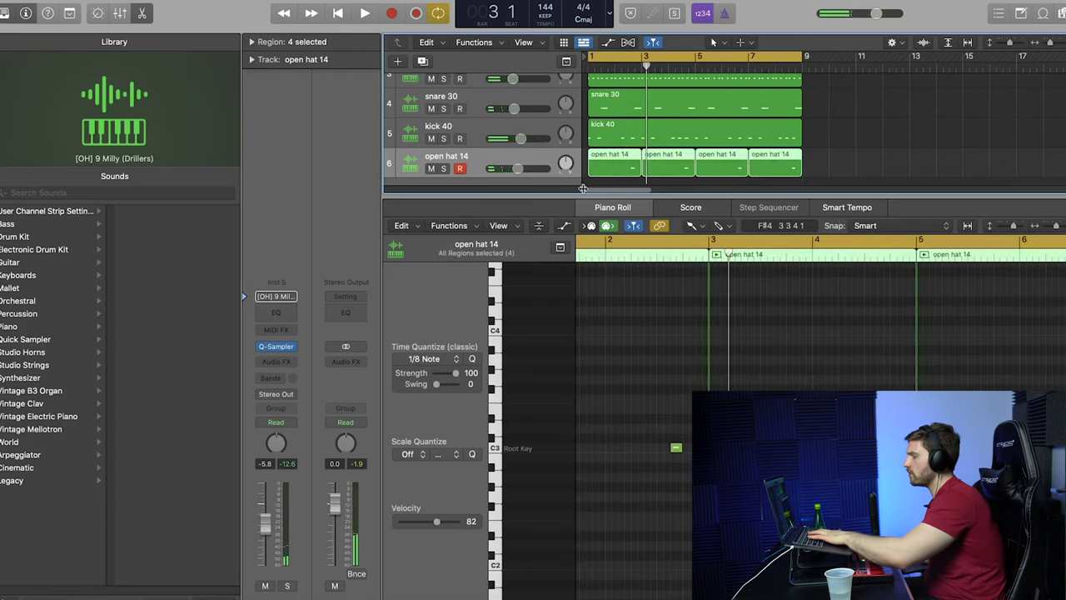
drag(518, 168, 516, 169)
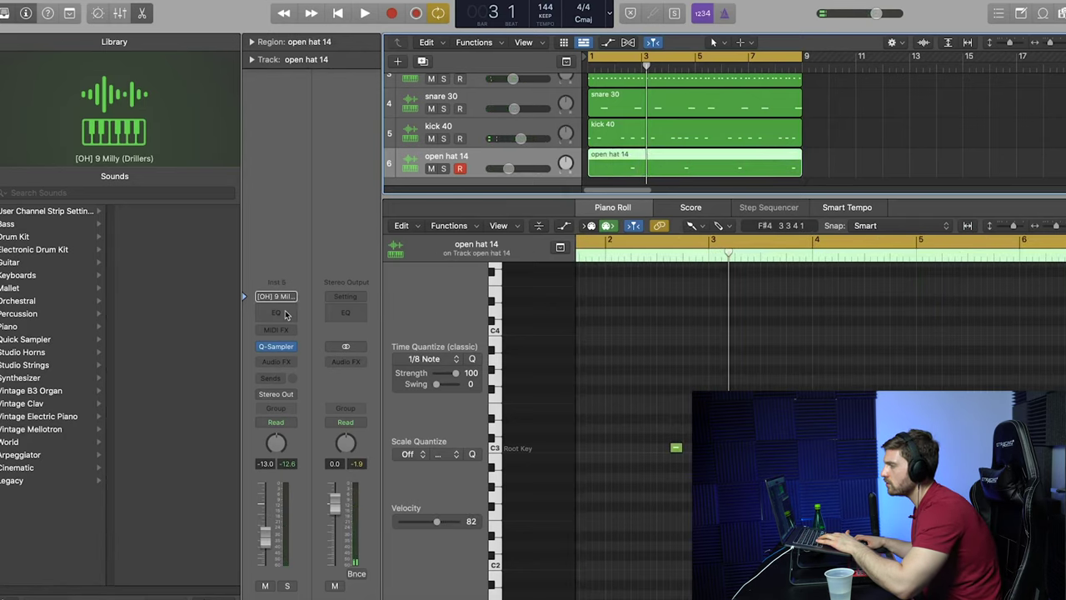
- Filter the open hat in Channel EQ with a 12 dB/Oct low cut at 5300 Hz and a 24 dB/Oct high cut at 9850 Hz, Q 0.57
click(284, 313)
drag(678, 143, 542, 64)
key(space)
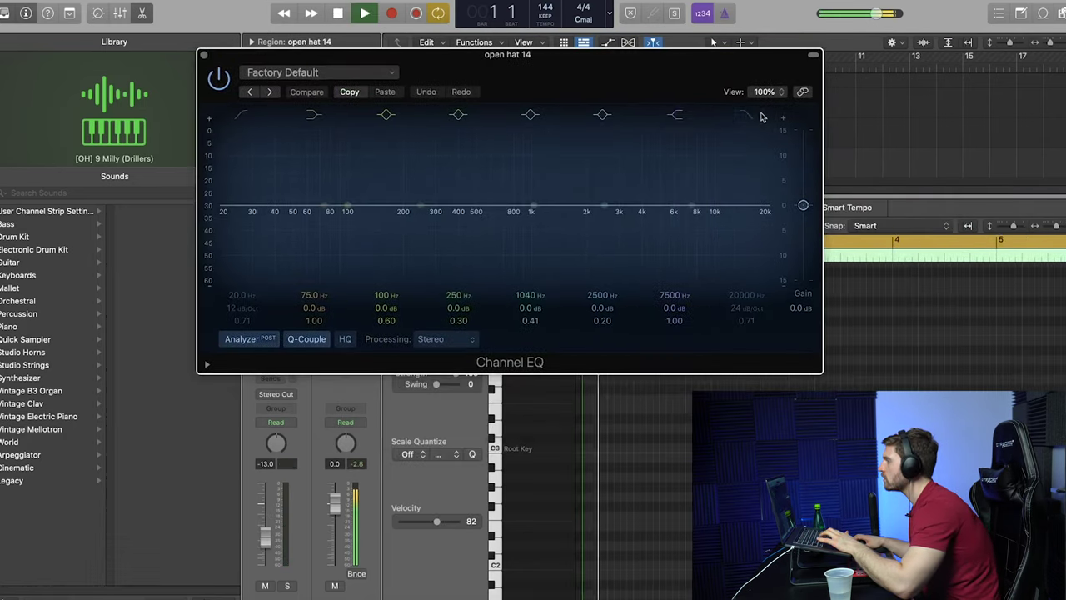
click(745, 114)
drag(747, 204, 693, 209)
click(241, 114)
drag(243, 134, 680, 160)
drag(668, 70, 479, 58)
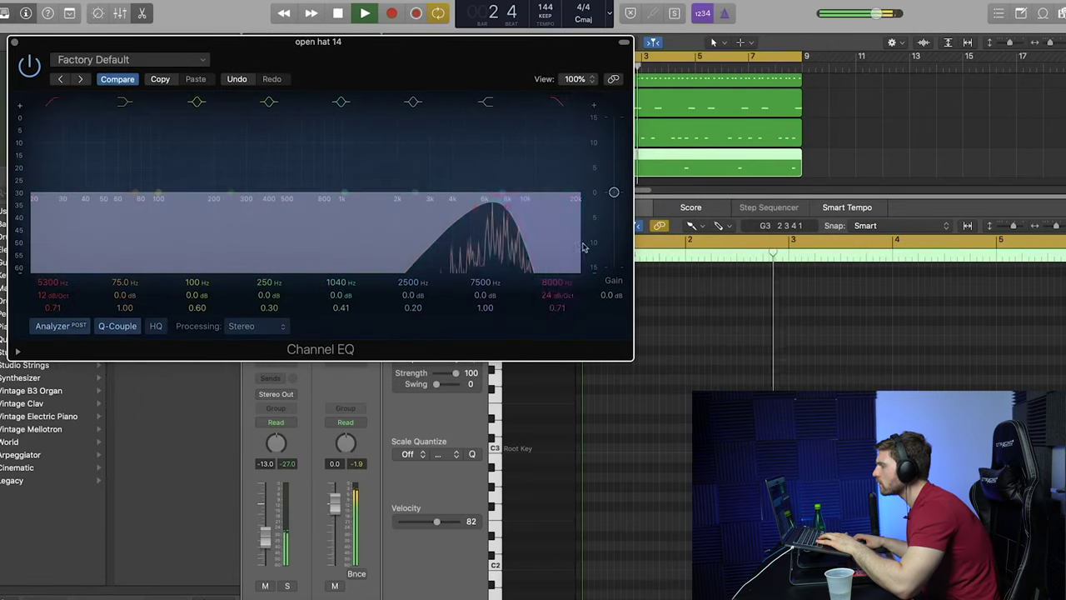
drag(506, 208, 522, 213)
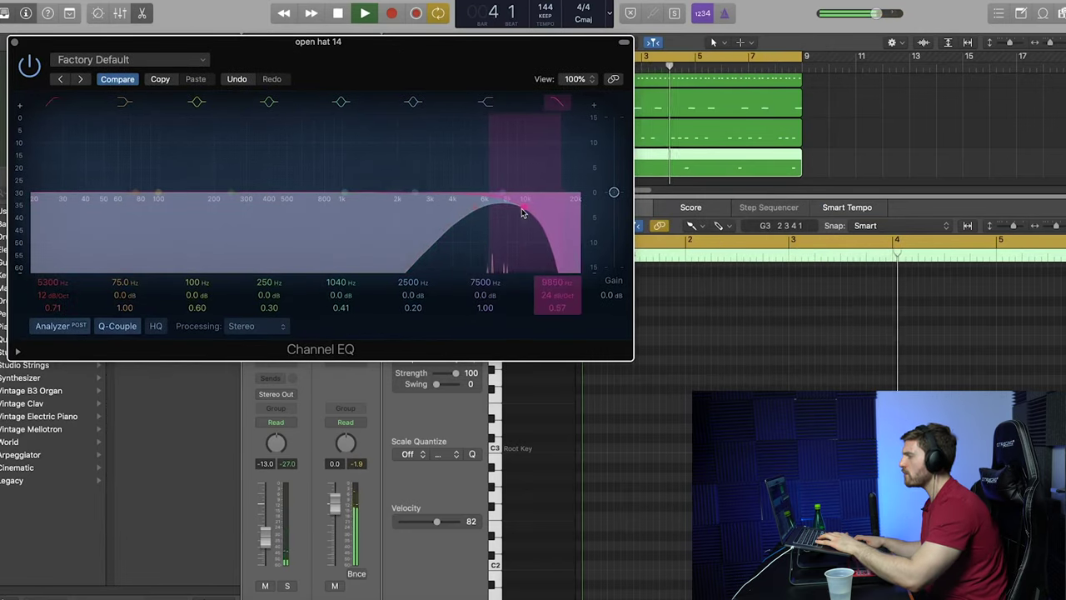
click(14, 43)
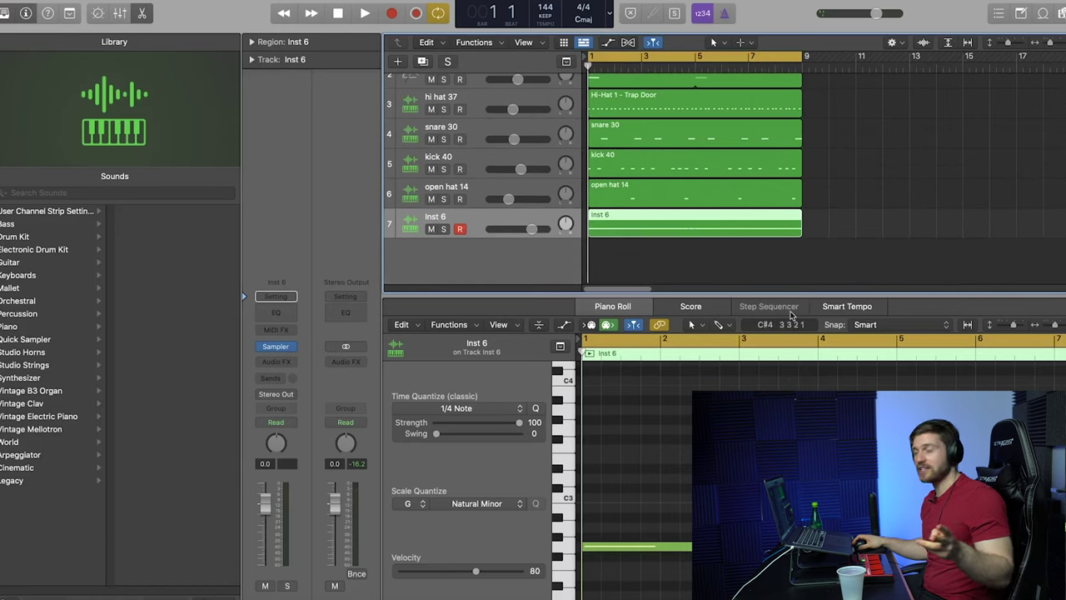
- Examine the Inst 6 note pattern across bars 1 to 8 in an enlarged Piano Roll and compare it with the drum regions
drag(795, 295, 791, 87)
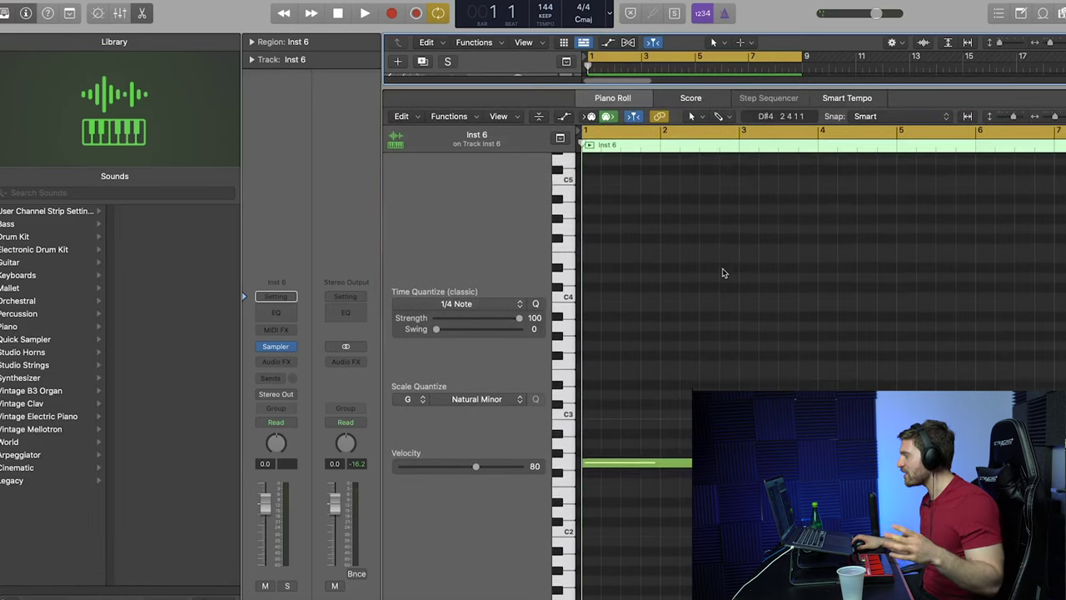
key(z)
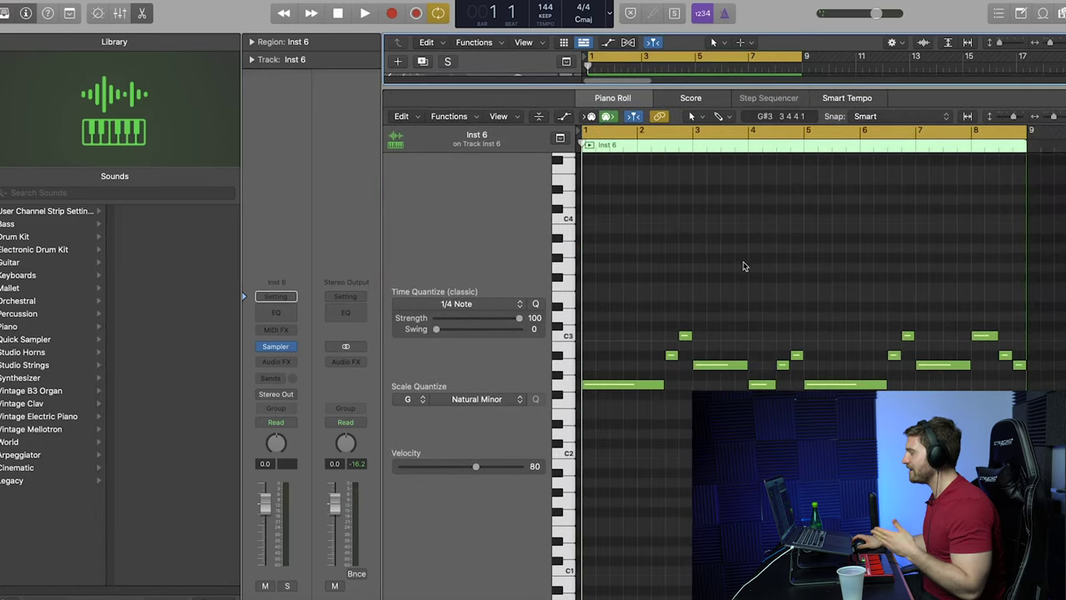
scroll(742, 267, down, 3)
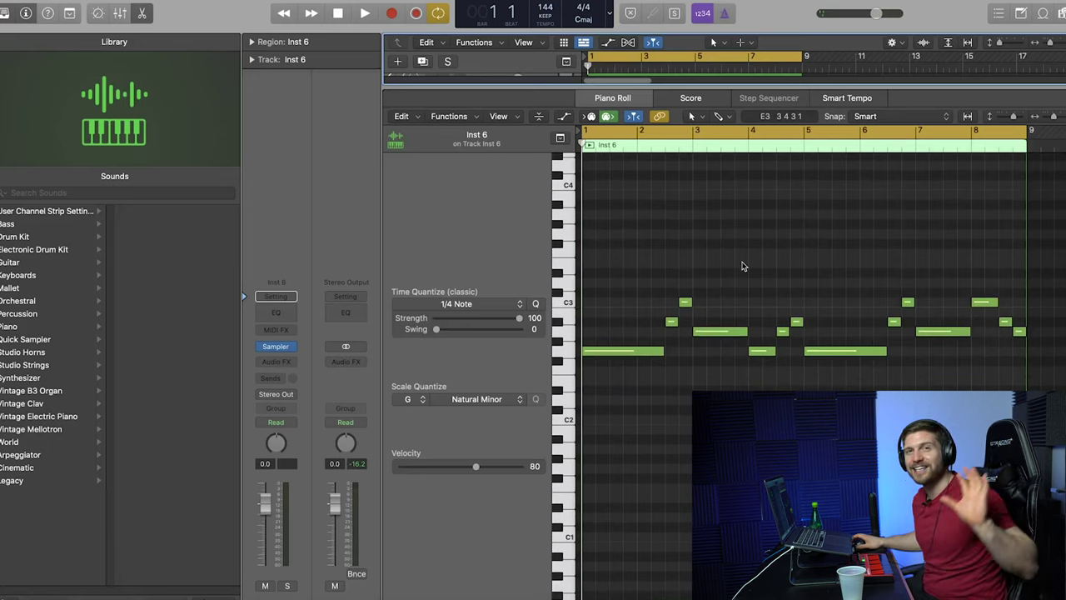
scroll(854, 294, down, 1)
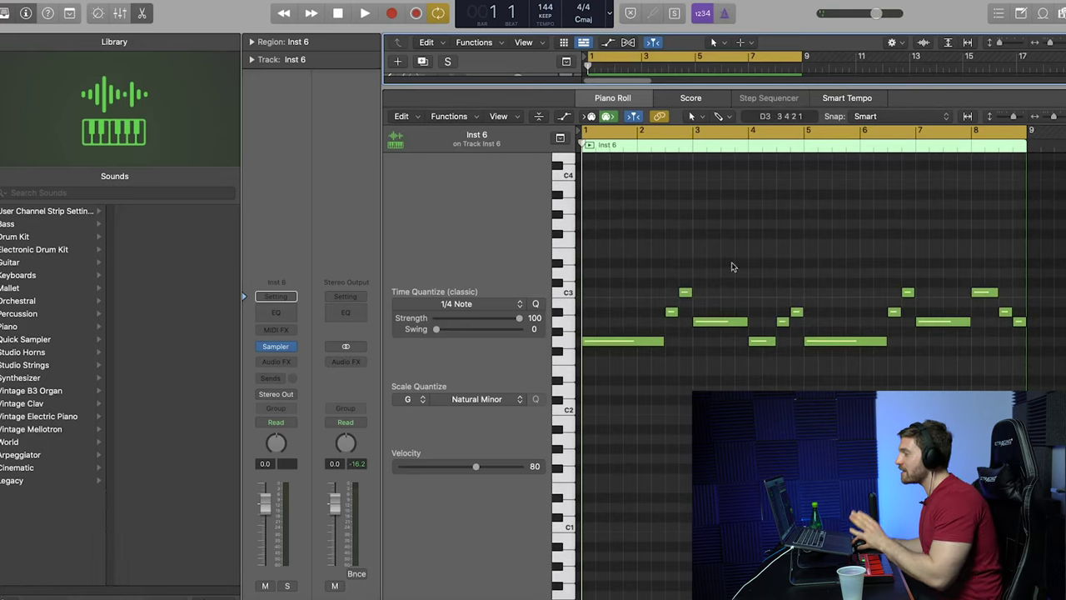
drag(564, 85, 587, 245)
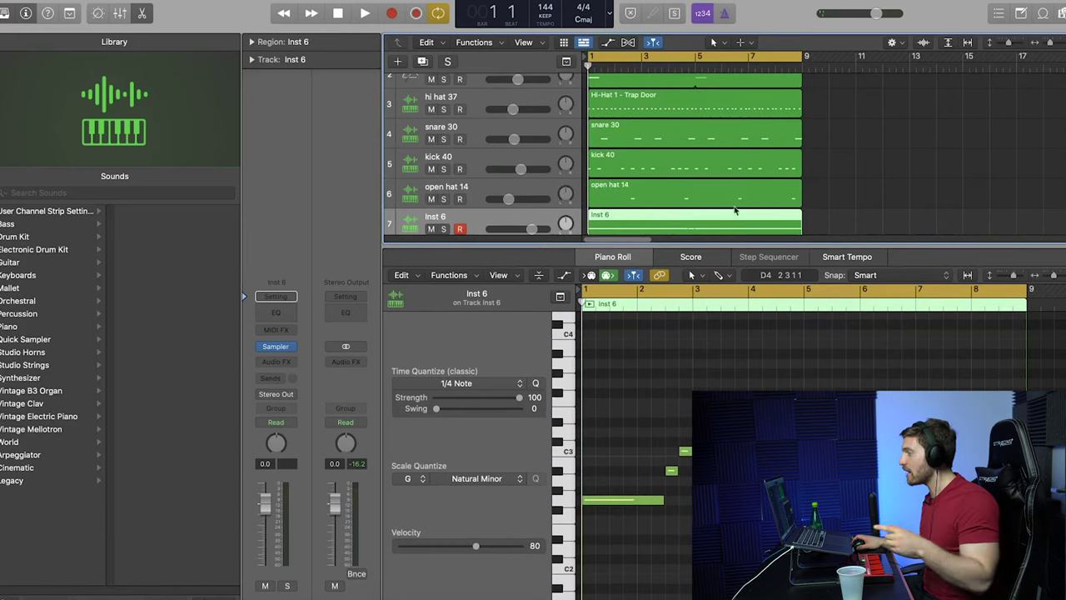
scroll(804, 453, down, 1)
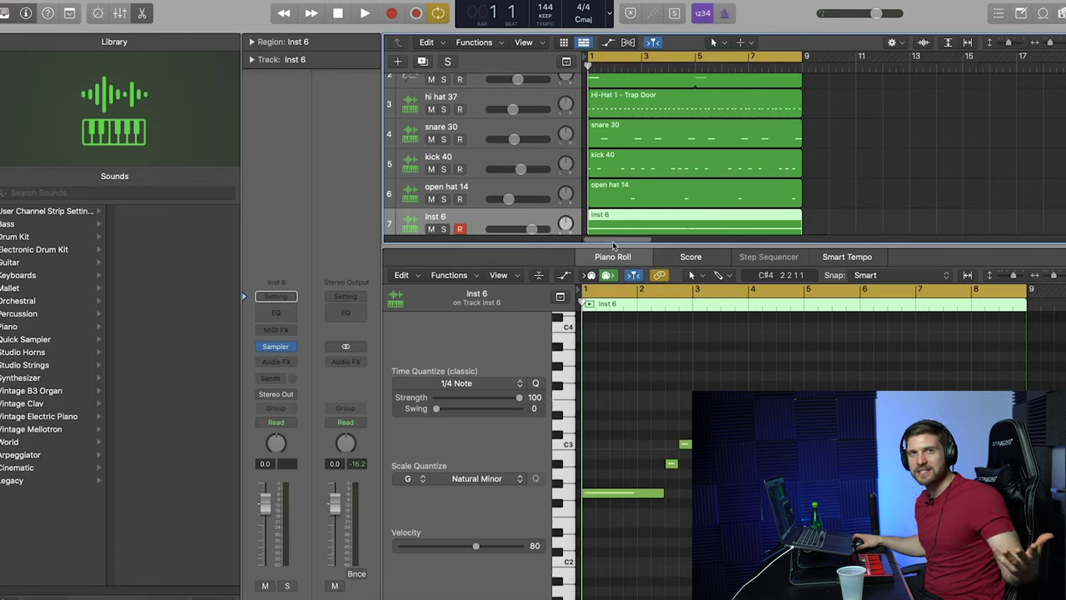
drag(740, 243, 739, 155)
scroll(717, 279, up, 3)
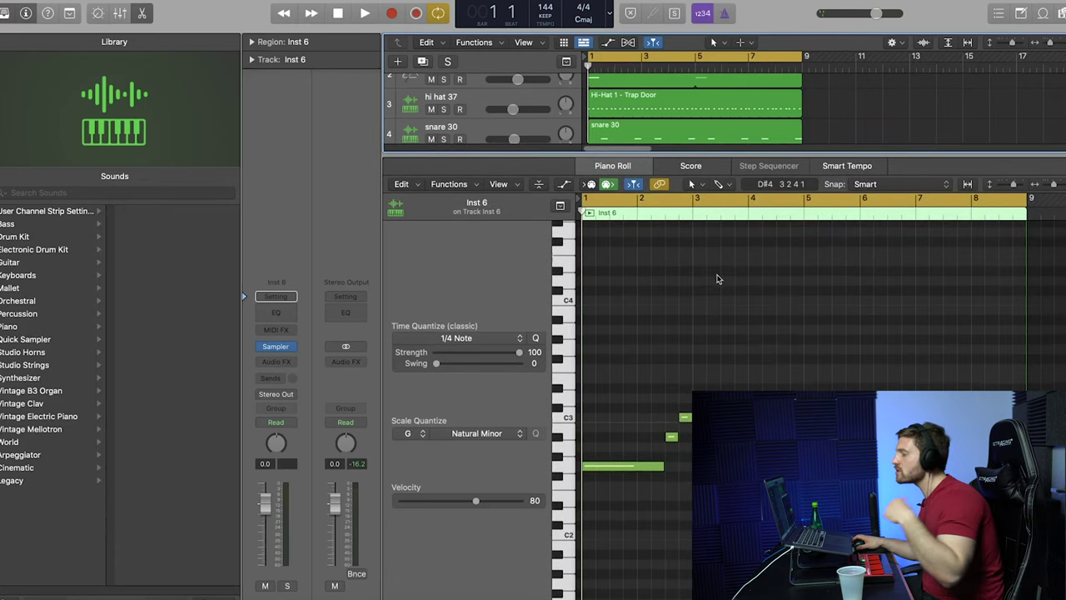
- Split the A#2 and C3 notes at the end of bar 2 into eighths and add A3, C4, A#3 and F3 above them
key(space)
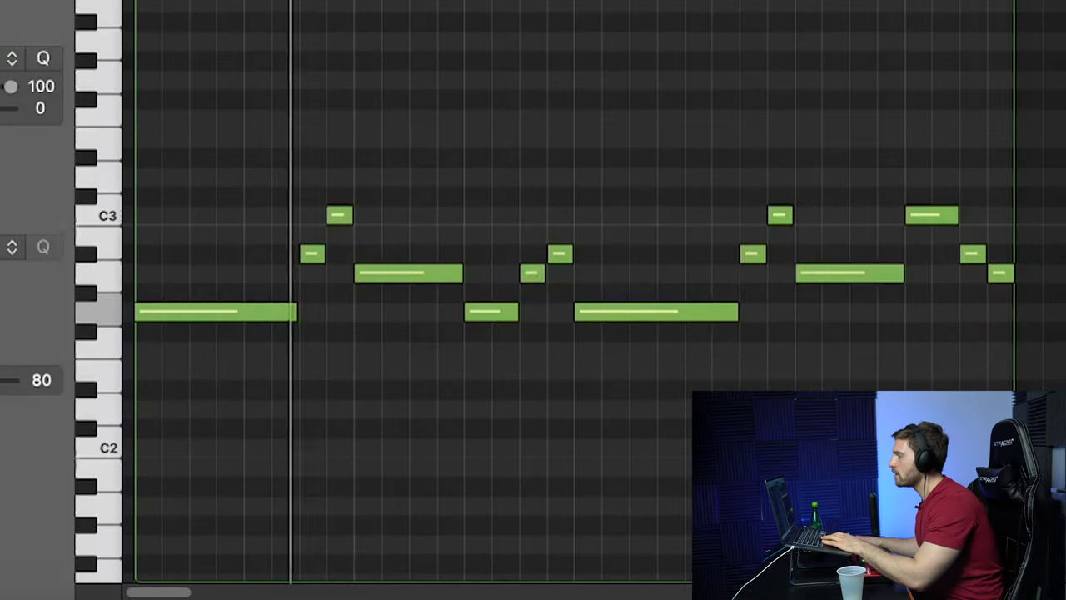
scroll(395, 170, down, 2)
scroll(395, 170, up, 5)
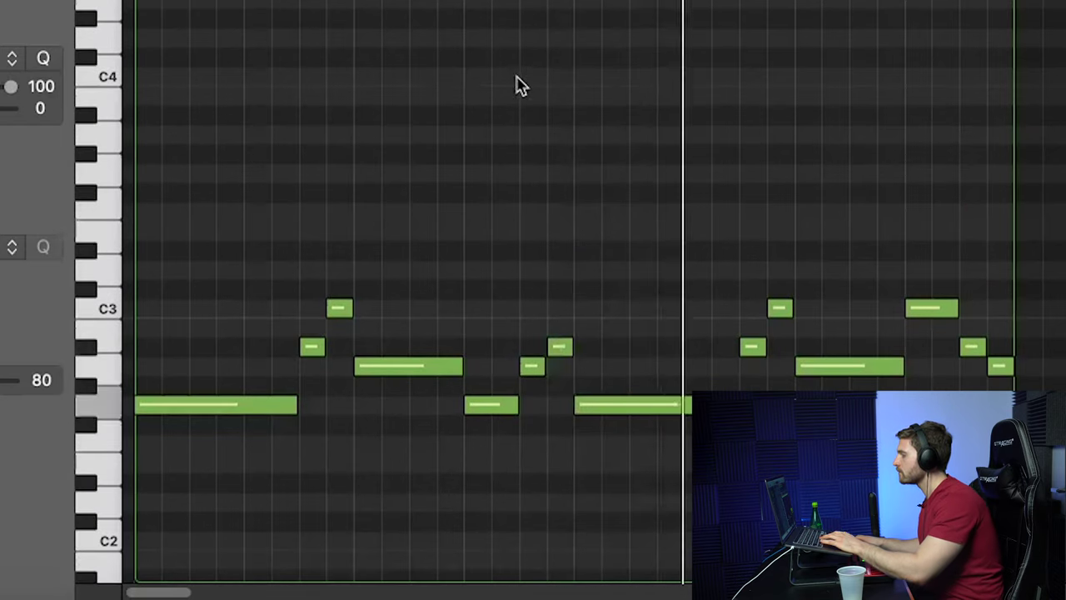
scroll(519, 85, down, 5)
scroll(502, 75, down, 1)
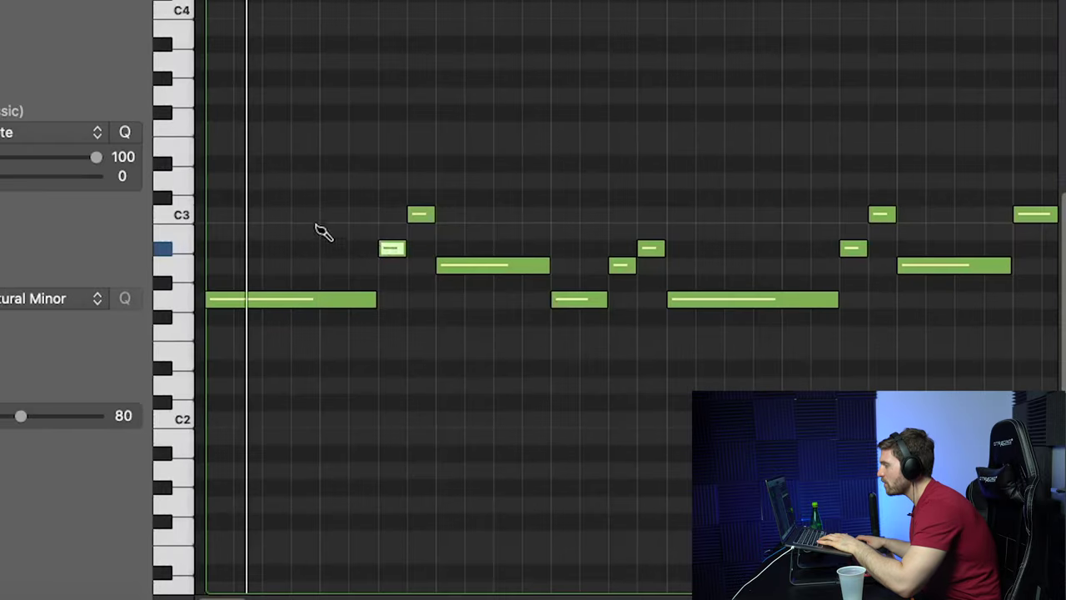
key(space)
key(super+Right)
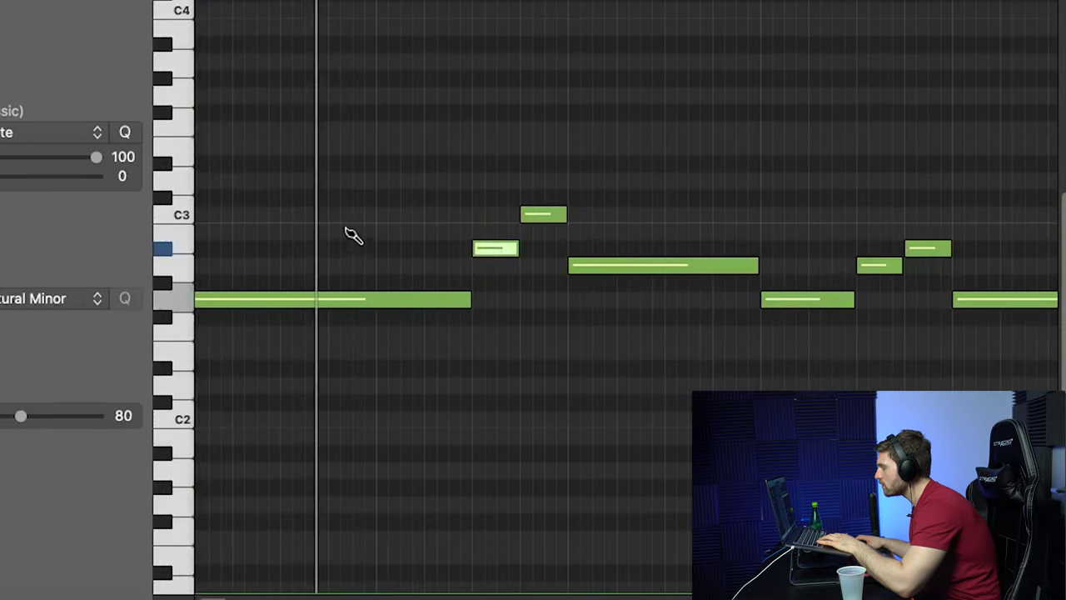
key(space)
key(space)
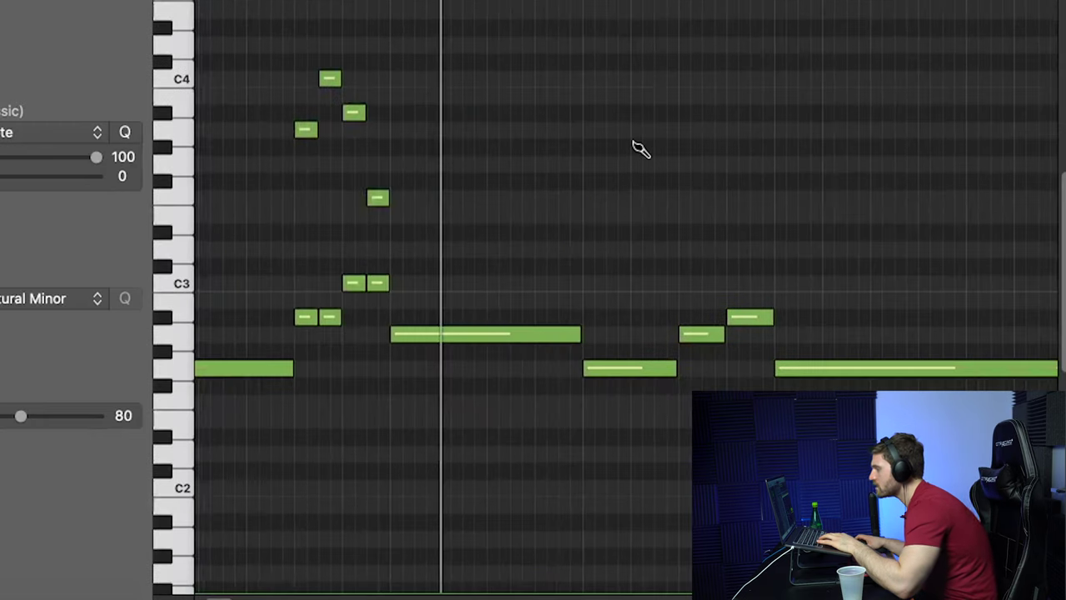
key(space)
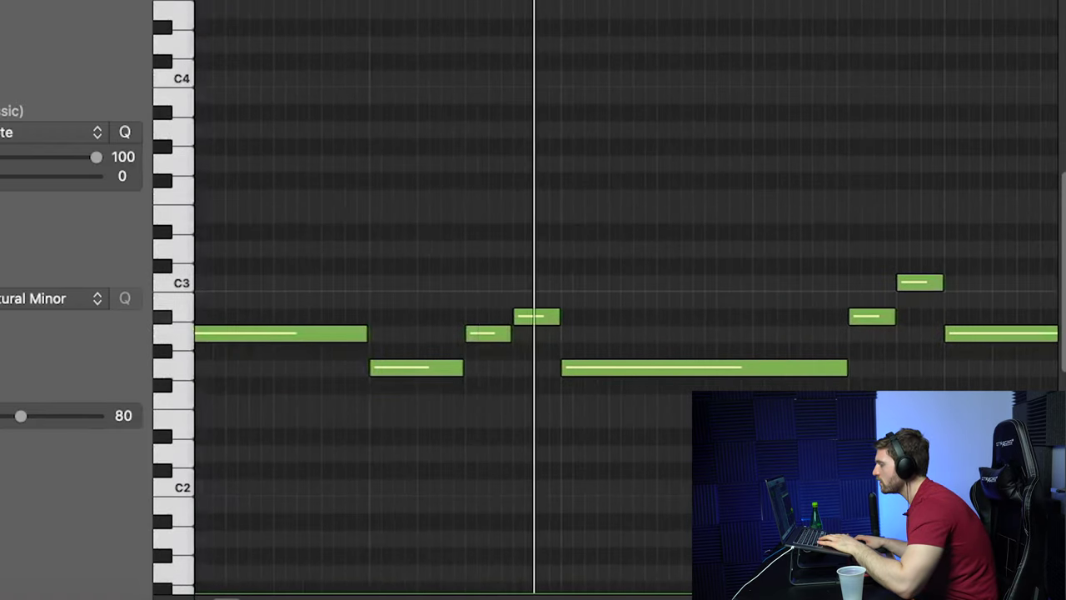
- Split the two short notes at the end of bar 4 into eighths and add A3, C4, D4 and C4 above them
drag(478, 334, 557, 317)
click(528, 315)
scroll(557, 318, up, 4)
mouse_move(476, 245)
mouse_down()
mouse_move(561, 133)
mouse_move(556, 143)
mouse_up()
key(space)
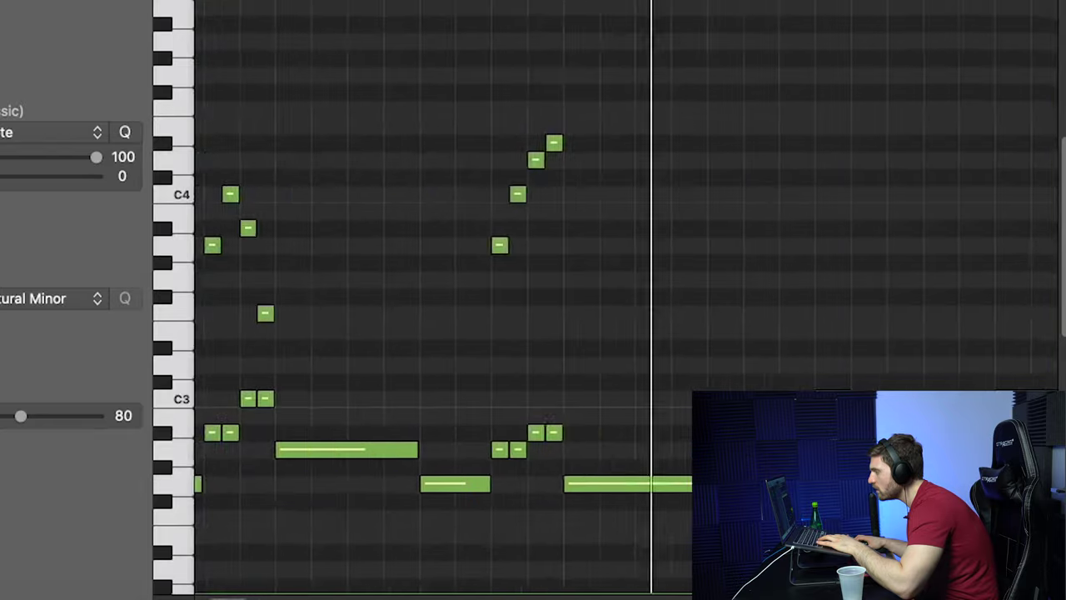
drag(727, 143, 715, 193)
click(720, 195)
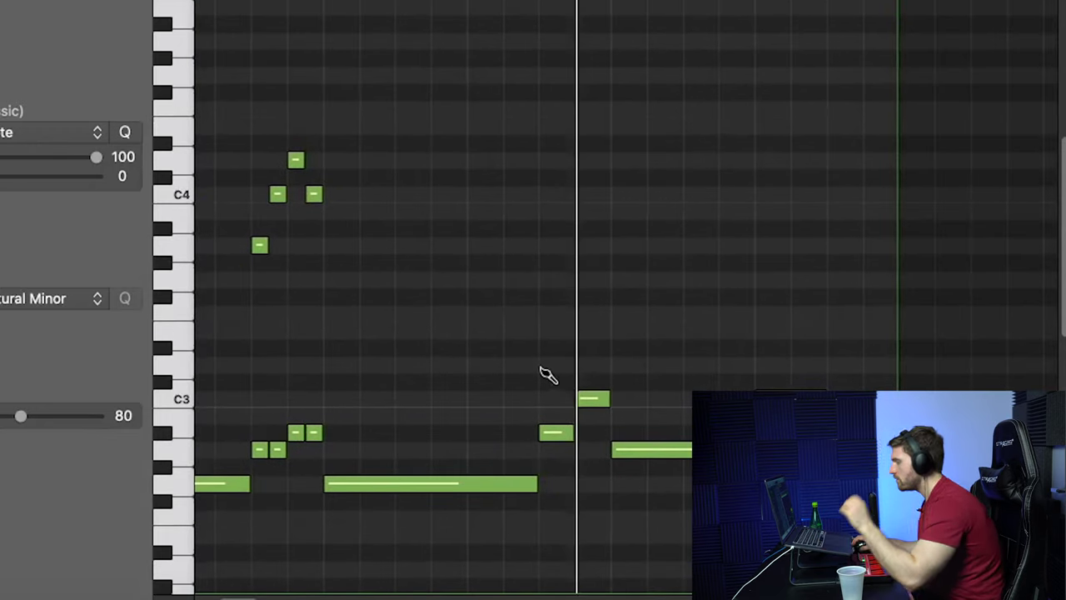
- Split the A#2 and C3 notes at the end of bar 6 into eighths and add four repeated F3 notes above them
mouse_move(570, 433)
mouse_down()
mouse_move(554, 433)
mouse_move(565, 431)
mouse_up()
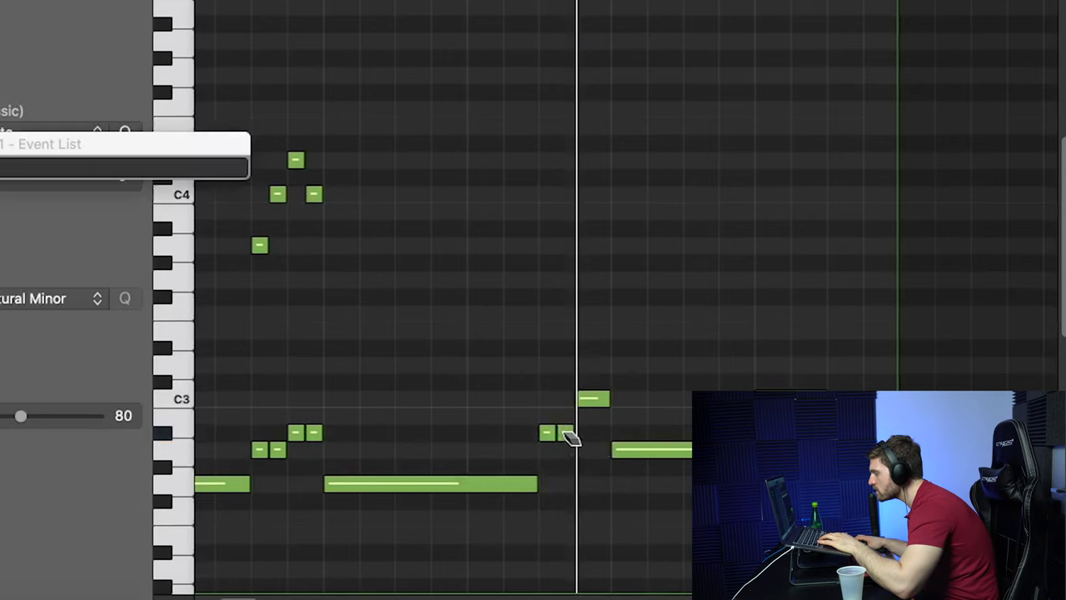
click(585, 394)
click(597, 396)
drag(549, 312, 607, 314)
- Finish the high run at the end of bar 8 as D#4, G4, F4 and C4, and play back that passage
key(space)
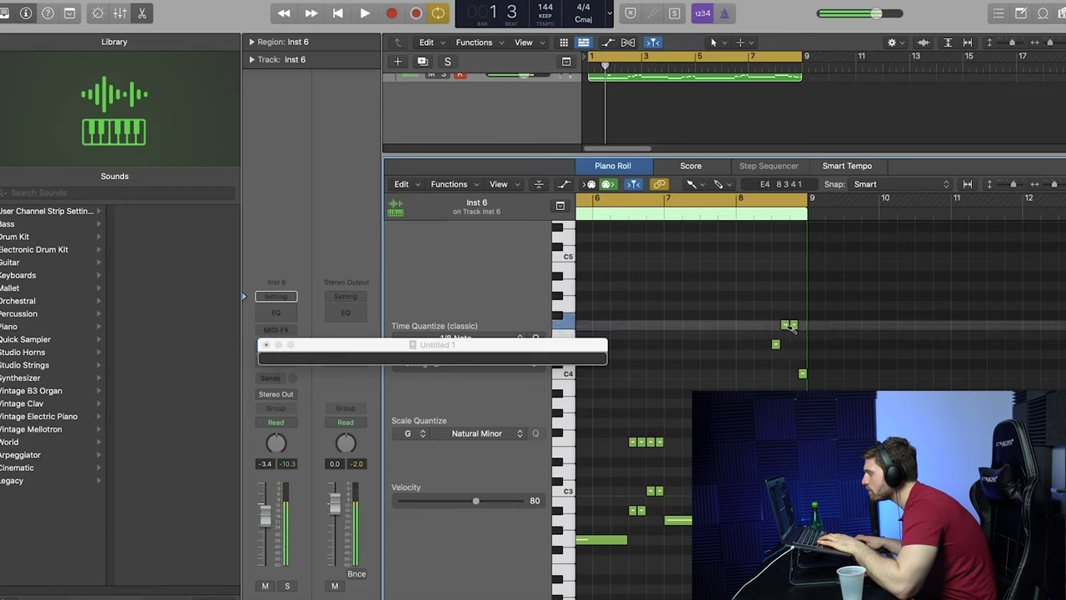
scroll(855, 268, down, 5)
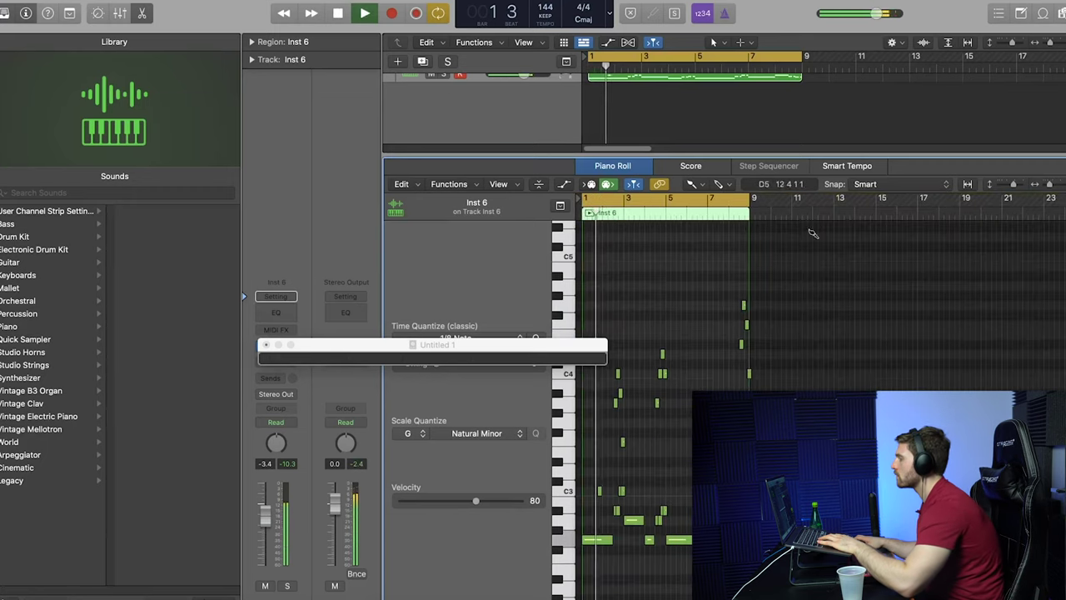
click(719, 214)
scroll(926, 344, up, 3)
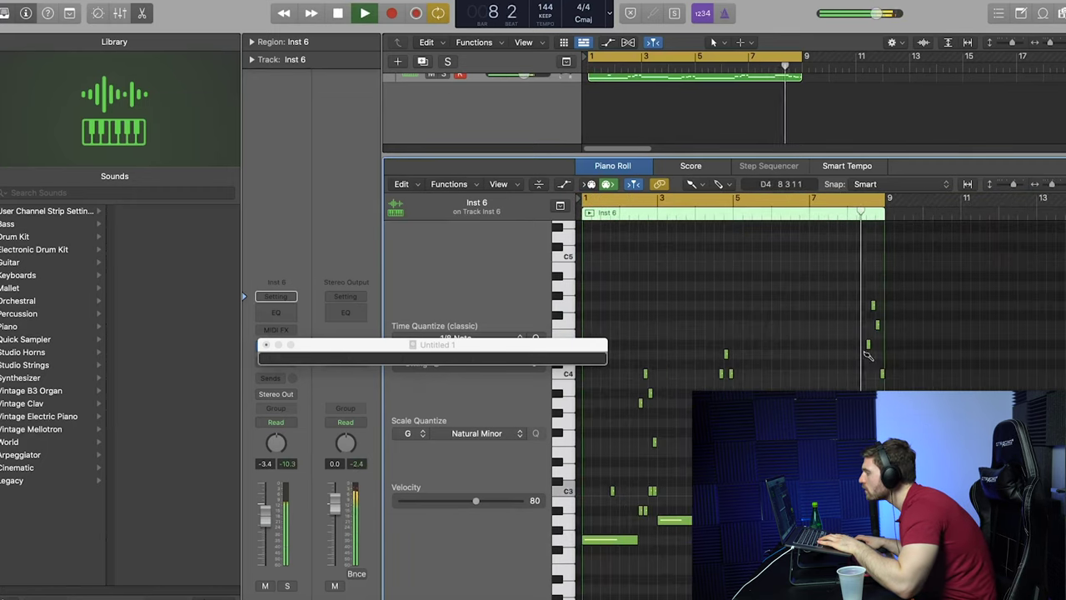
scroll(895, 392, up, 2)
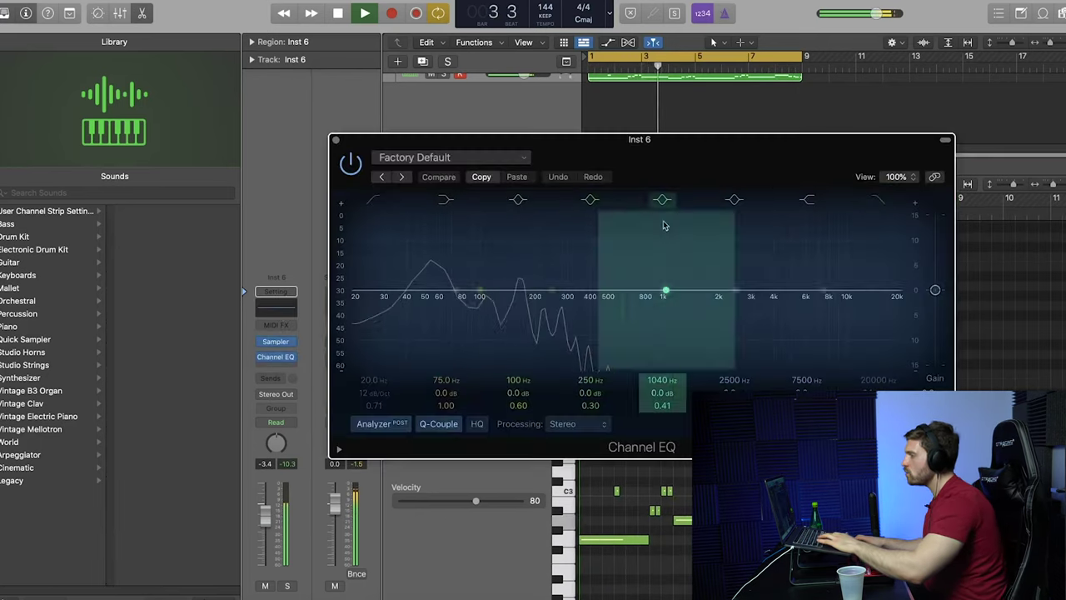
- Filter Inst 6 in Channel EQ with a 24 dB/Oct low cut at 23.8 Hz and a high cut at 1580 Hz
click(878, 200)
drag(891, 298, 693, 311)
click(374, 202)
drag(367, 269, 375, 270)
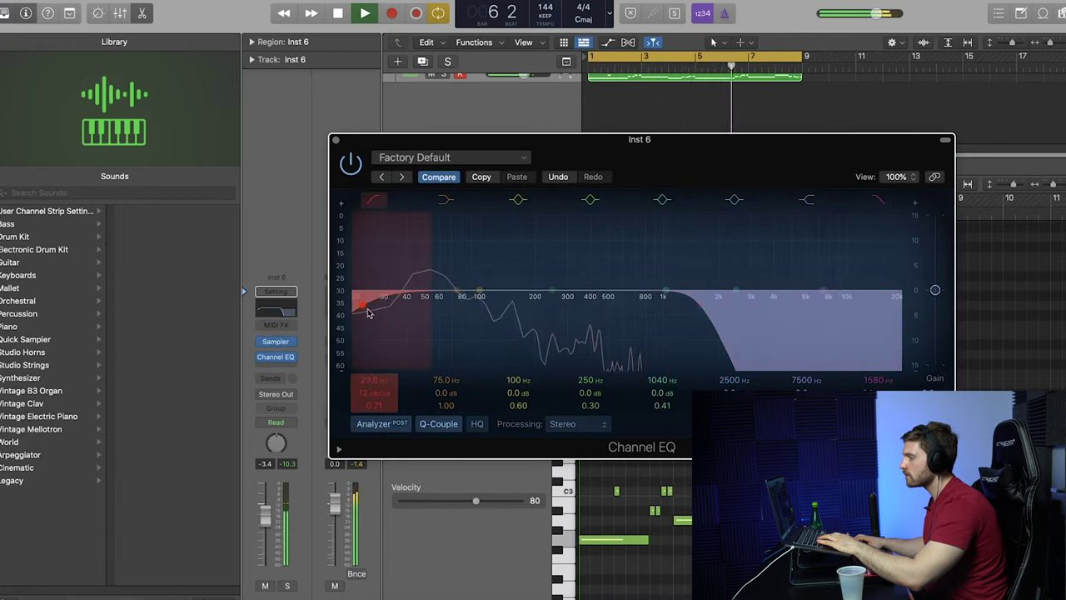
drag(431, 295, 397, 304)
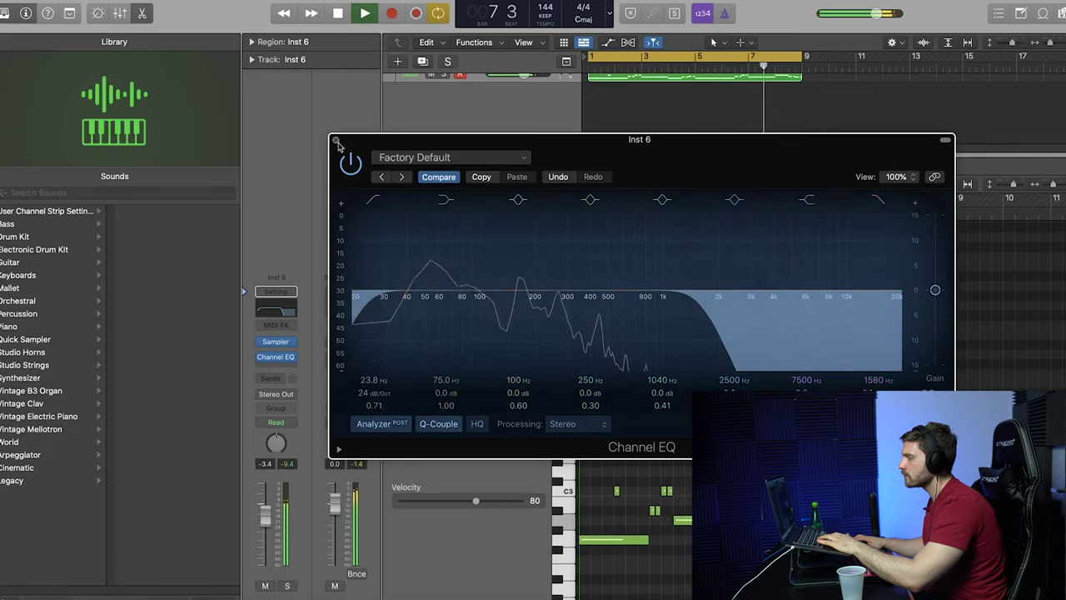
- Add an Overdrive effect after the Channel EQ on Inst 6 and set its drive to 3.75 dB
click(276, 357)
click(276, 368)
mouse_move(302, 402)
click(378, 401)
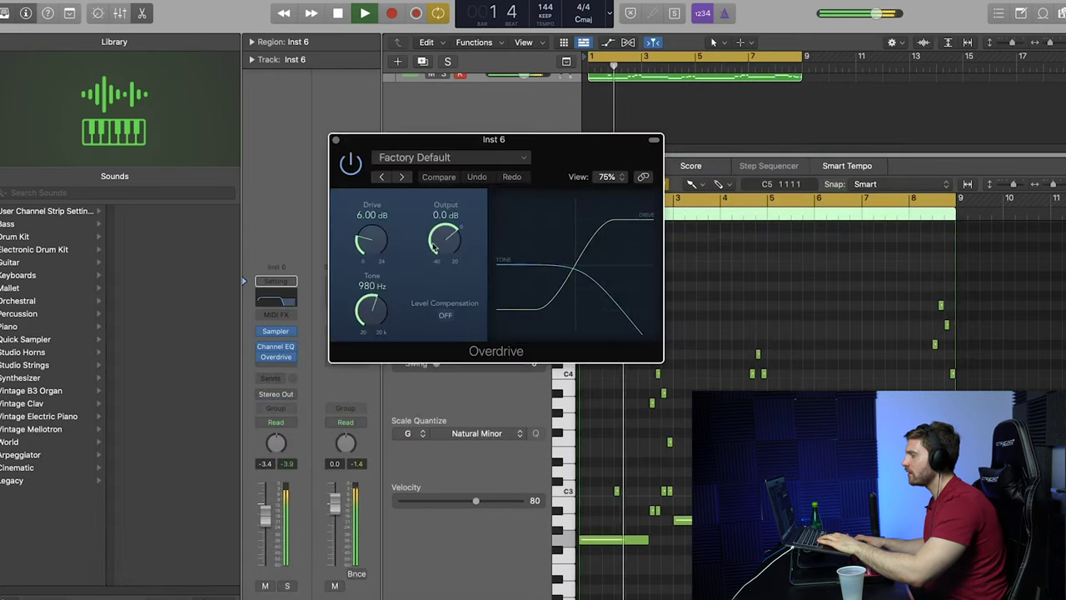
drag(361, 243, 362, 250)
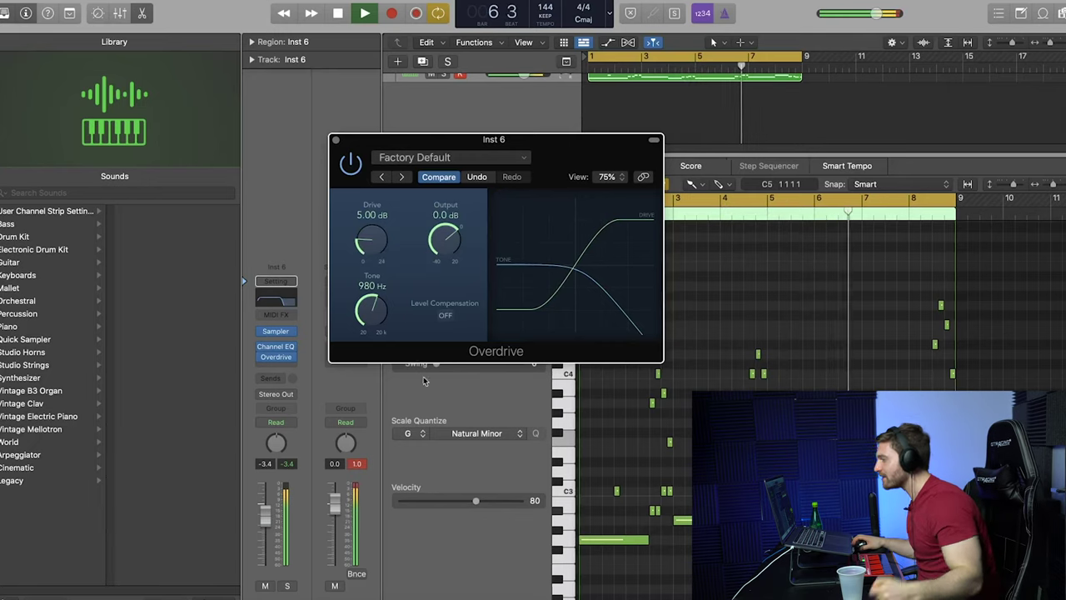
drag(364, 234, 364, 254)
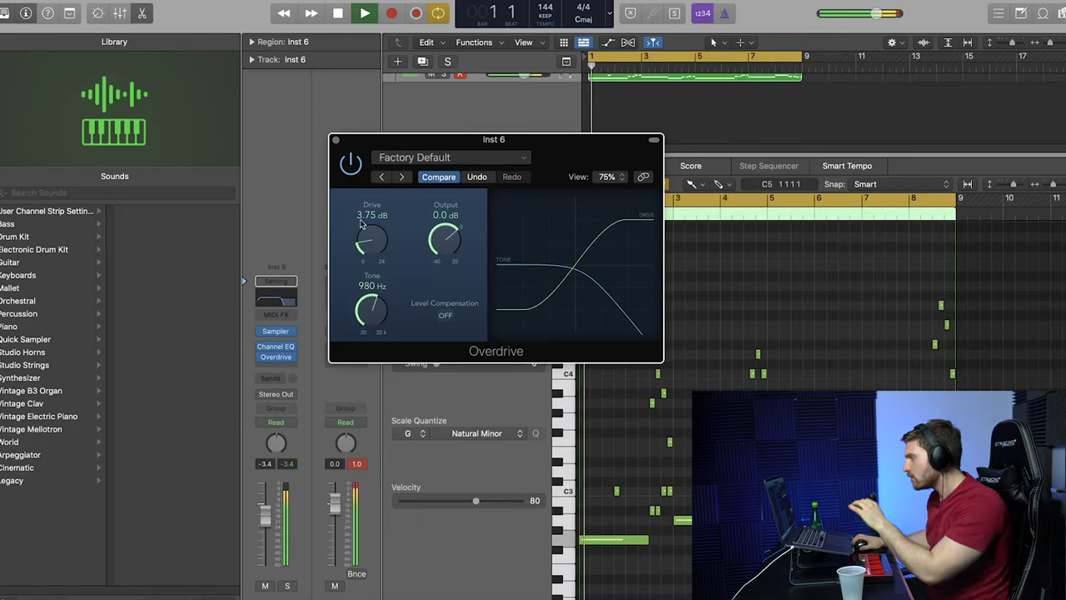
click(335, 139)
- Lower the Inst 6 volume to -5.3 dB and stop playback
scroll(511, 123, up, 5)
scroll(510, 123, down, 2)
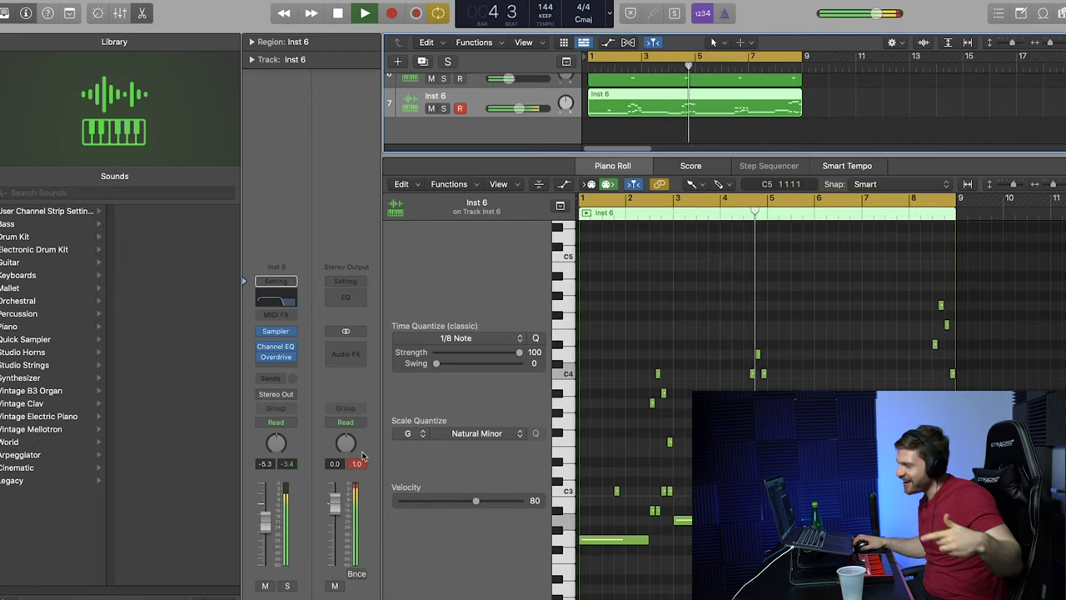
key(space)
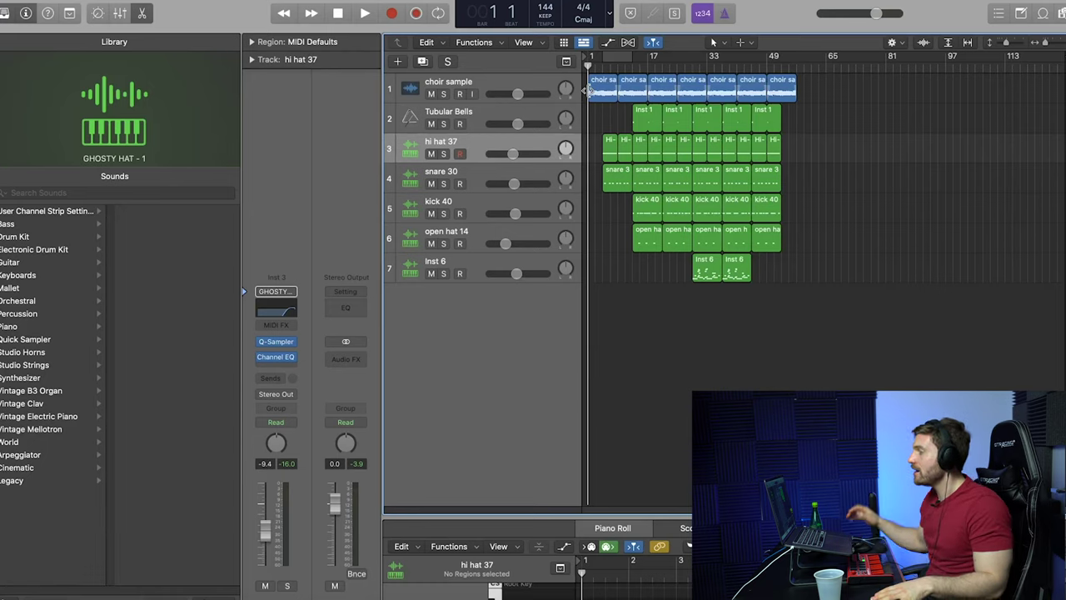
- Play the full arrangement from bar 1 and lower the hi hat 37 volume to -12.0 dB
scroll(587, 131, up, 10)
scroll(627, 150, down, 4)
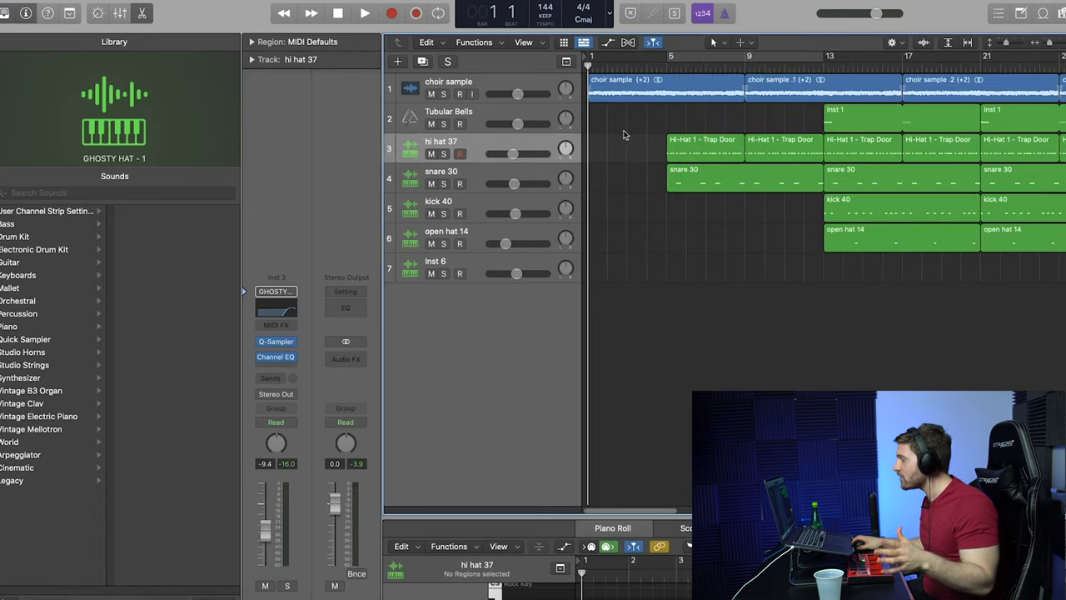
scroll(620, 145, down, 6)
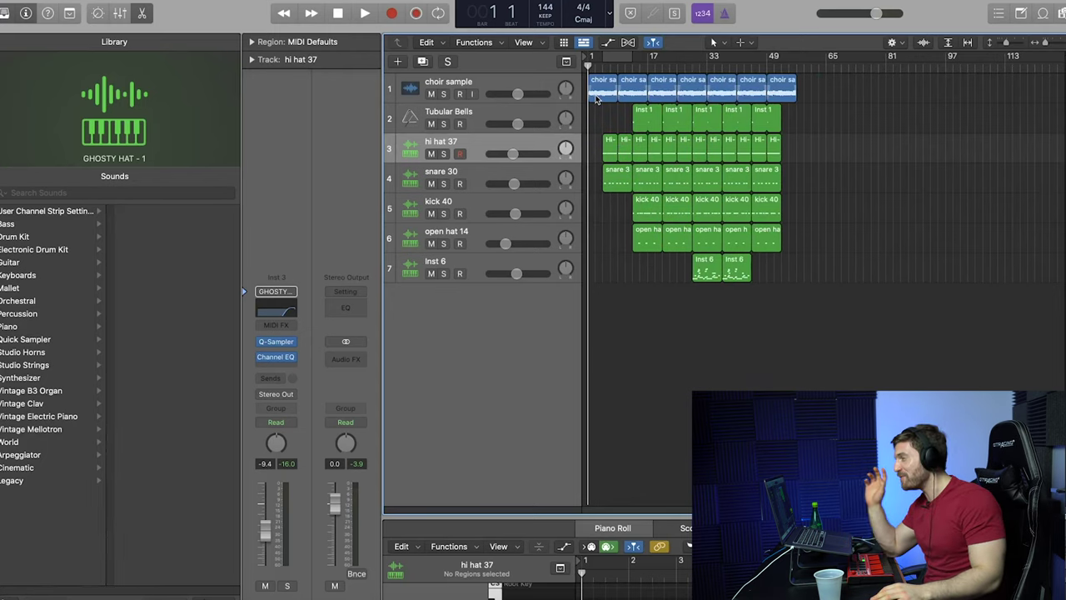
key(space)
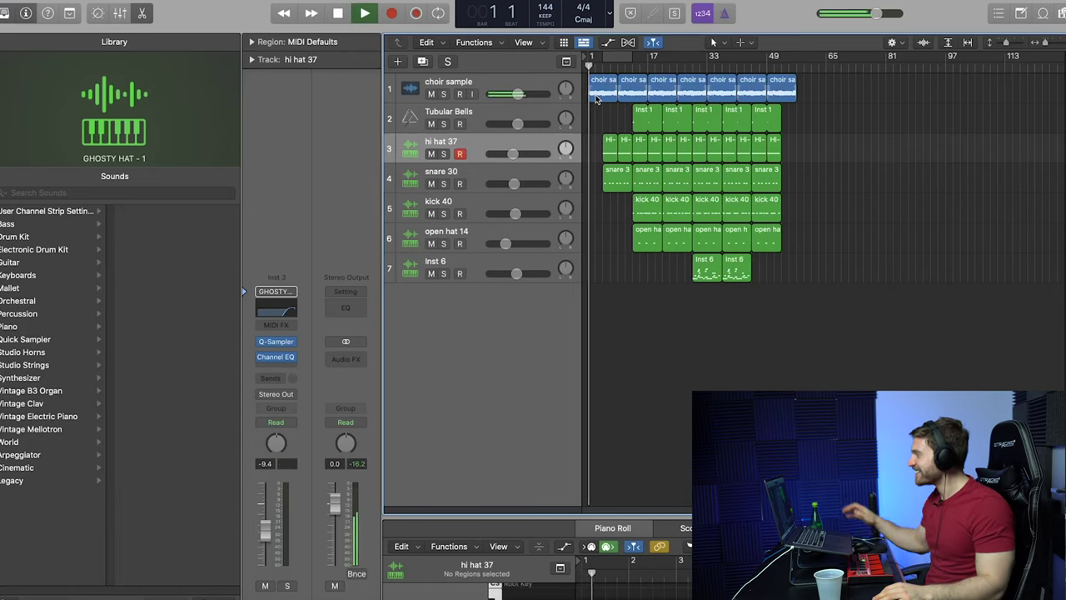
scroll(614, 122, up, 3)
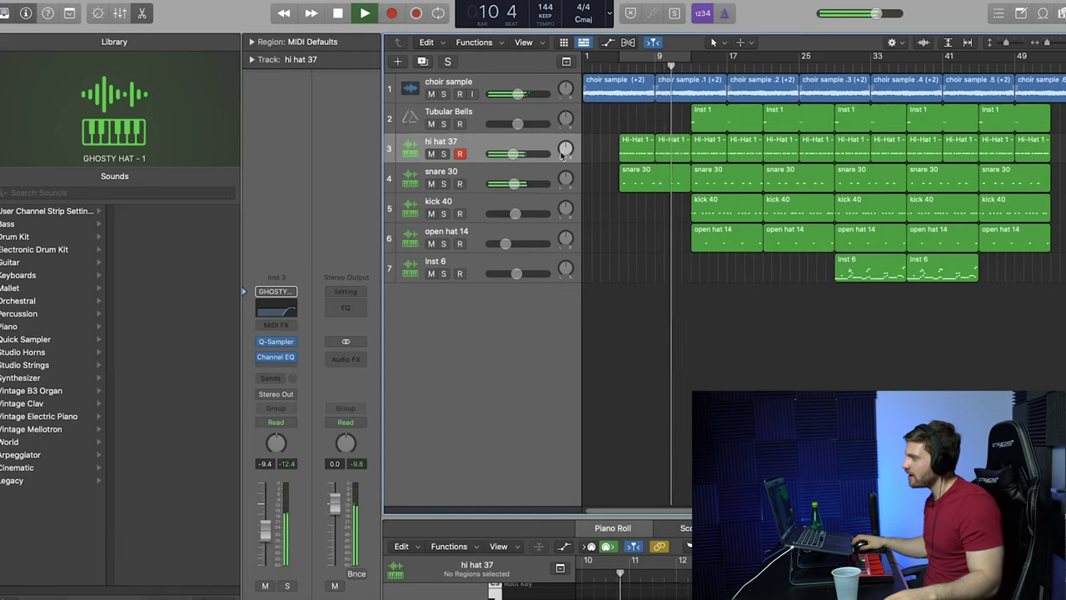
drag(517, 154, 507, 154)
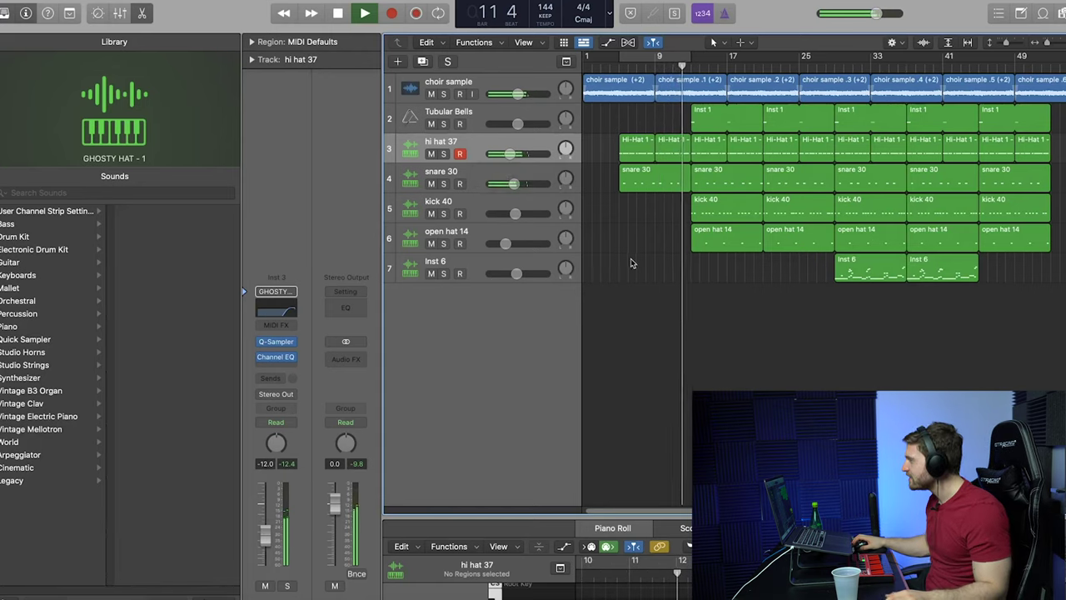